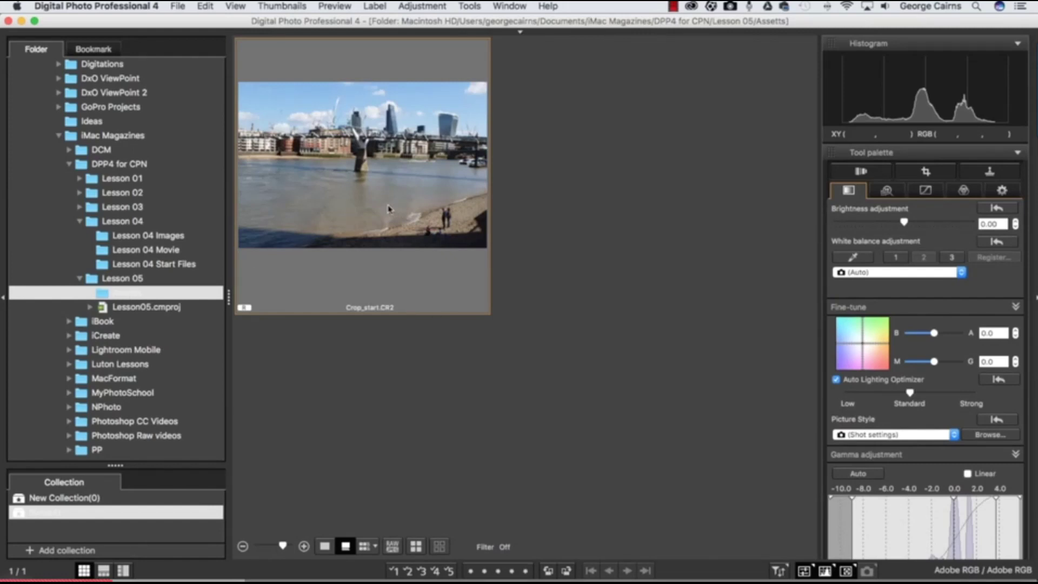
Open Crop_start.CR2 in the Edit image window and show its cropping and angle settings.
click(236, 6)
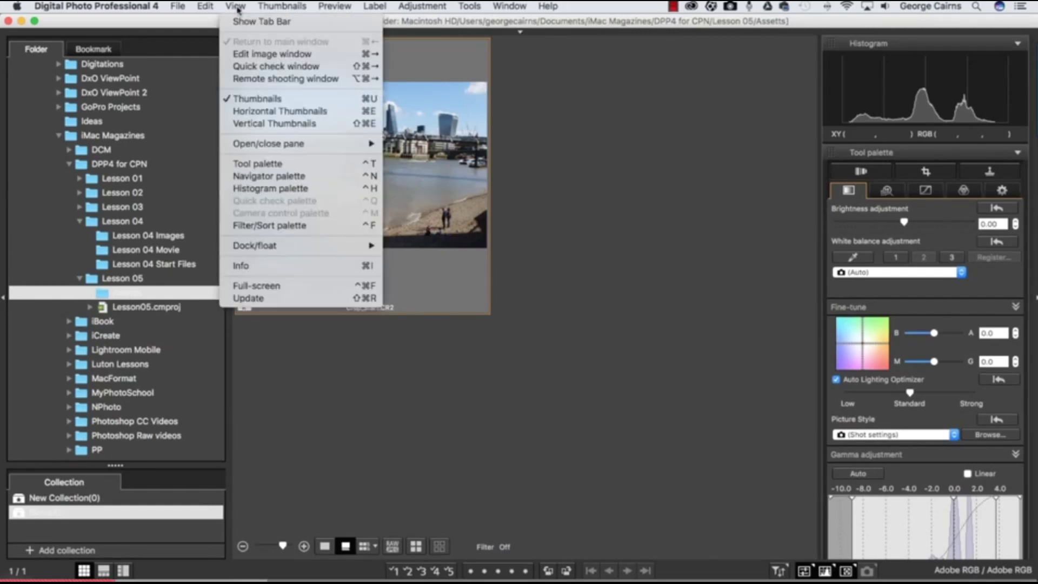
click(255, 54)
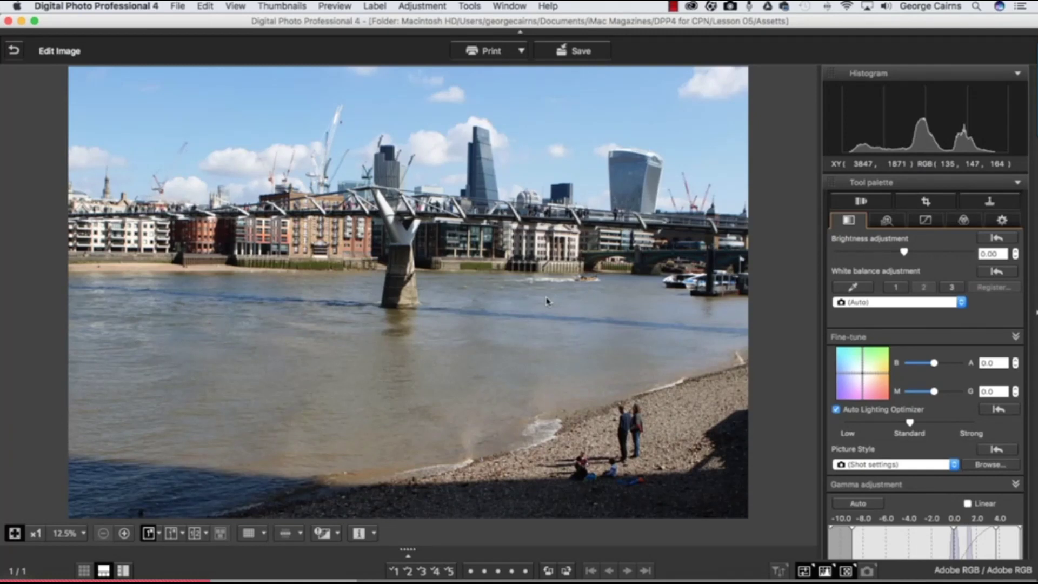
click(913, 203)
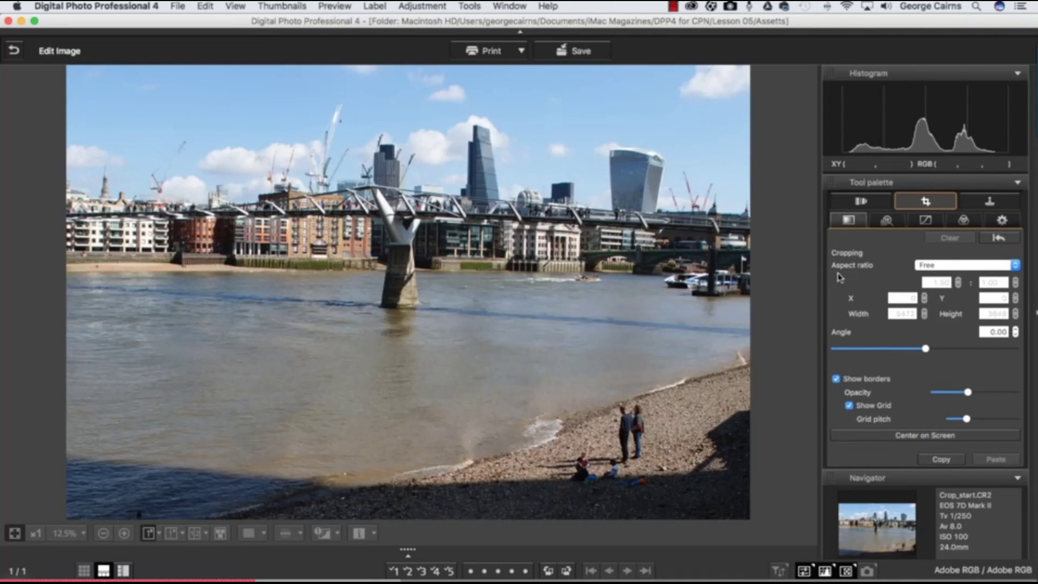
Try a Free aspect ratio crop across the skyline, enlarging it to about 5373 by 1835 pixels, and reset it.
click(939, 266)
click(939, 266)
drag(198, 127, 743, 324)
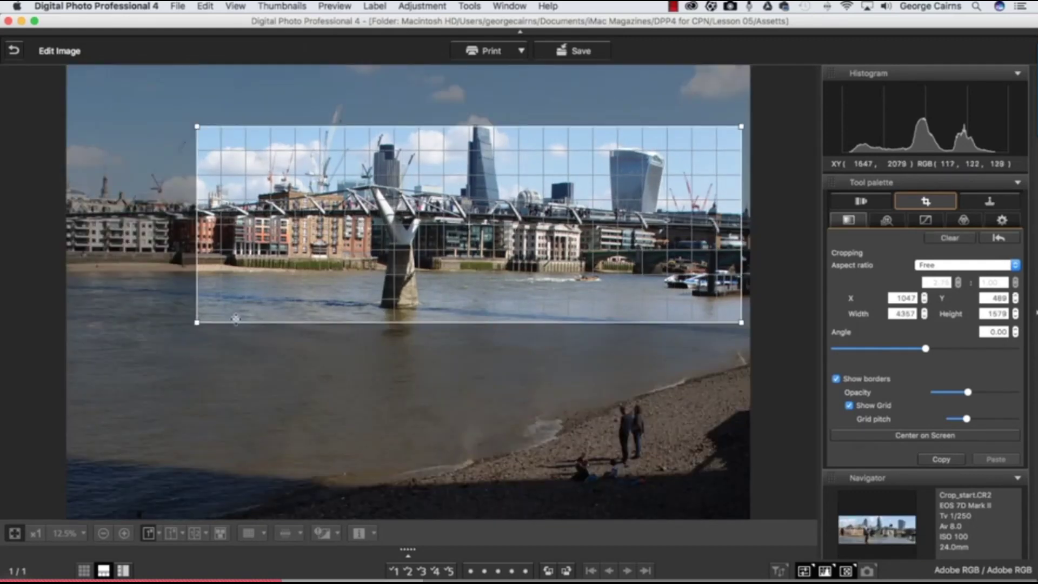
drag(197, 322, 70, 322)
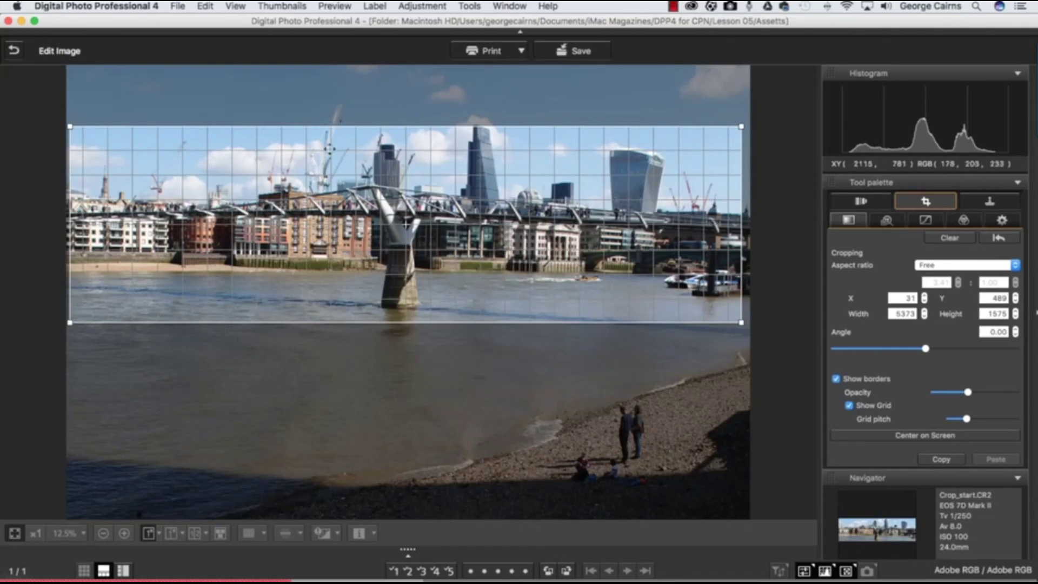
drag(336, 126, 342, 92)
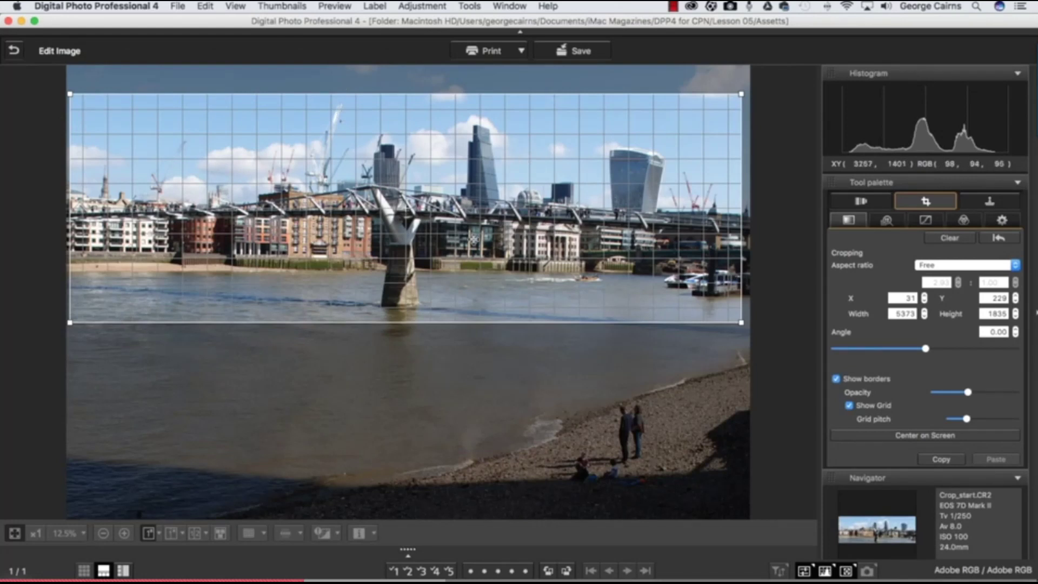
click(998, 239)
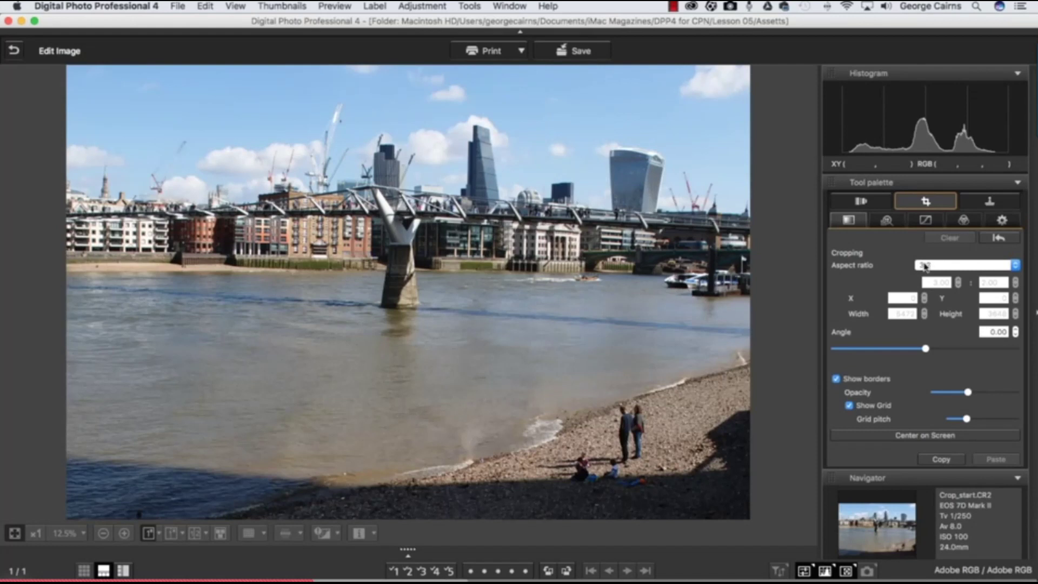
Set the crop aspect ratio to 3:4 and draw a crop about 2424 pixels high over the left part of the photo.
click(966, 265)
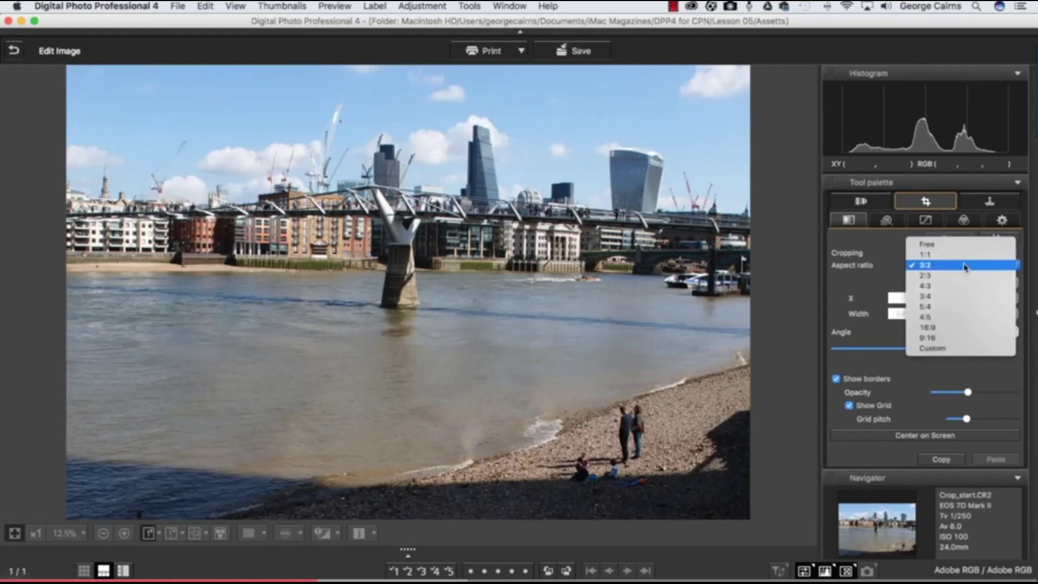
click(966, 295)
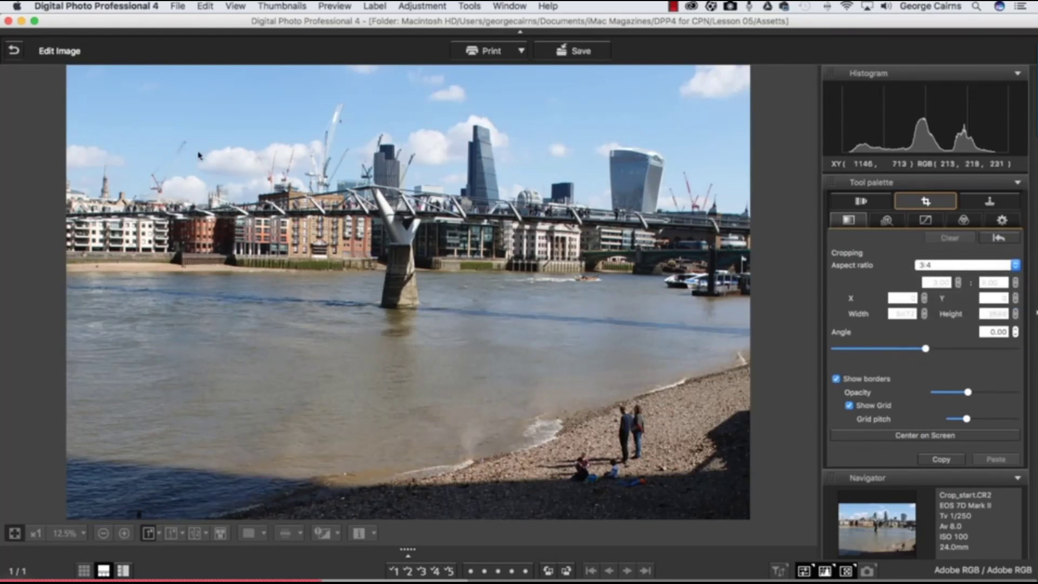
drag(119, 106, 345, 409)
Change the crop's aspect ratio to 4:3 and then to 3:2.
click(966, 265)
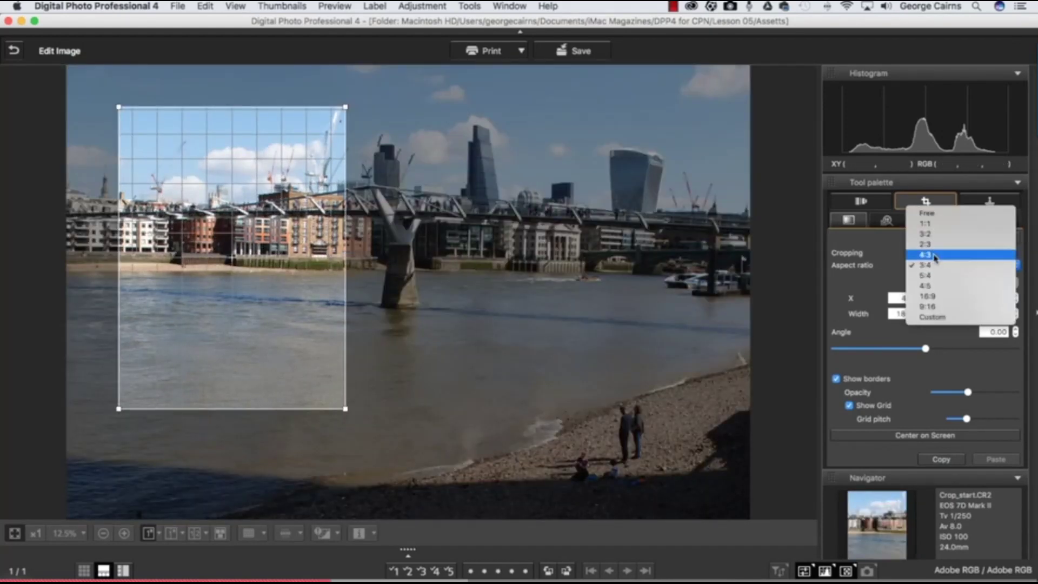
click(935, 255)
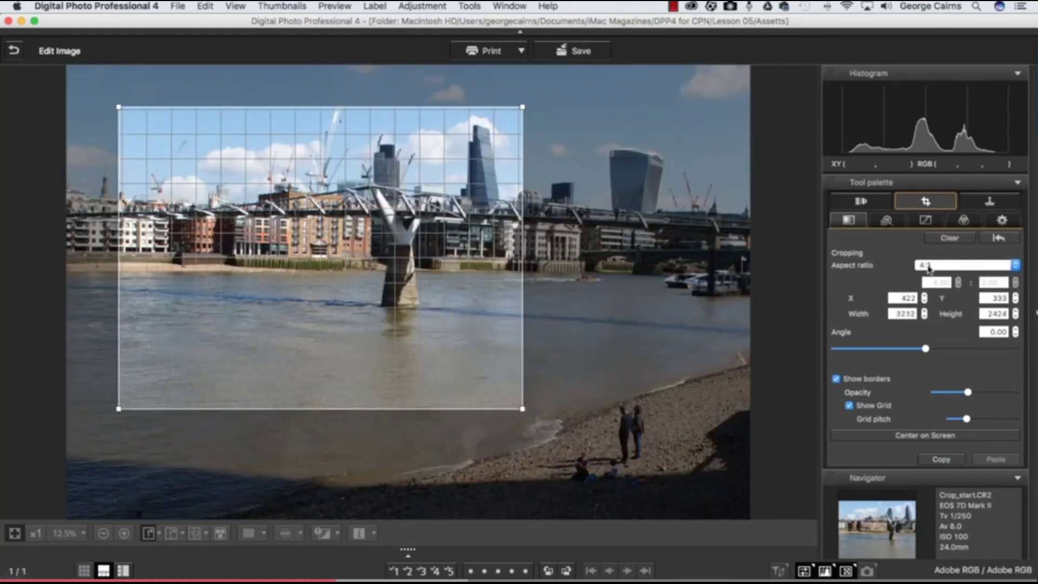
click(929, 266)
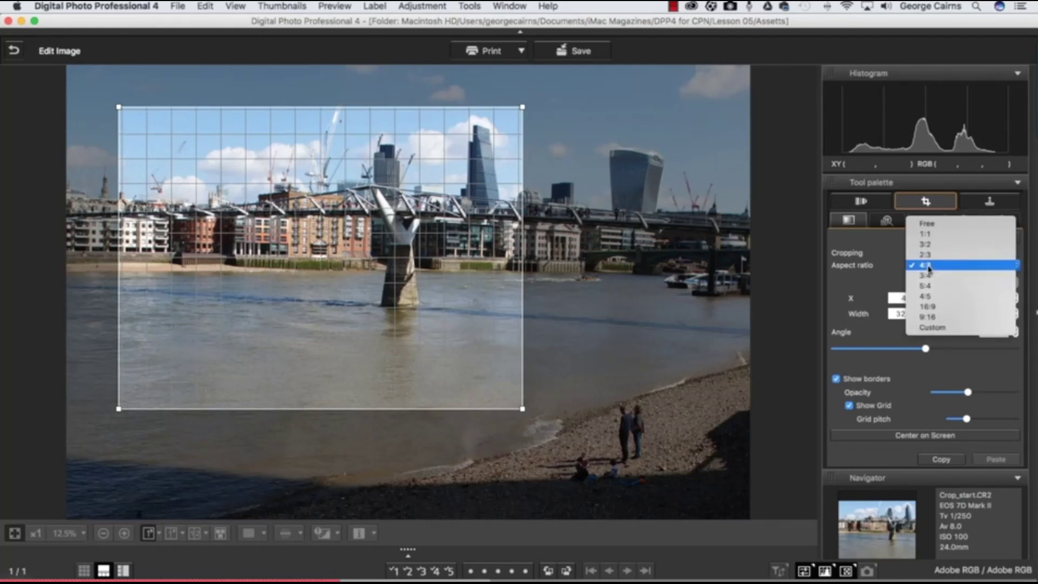
click(928, 246)
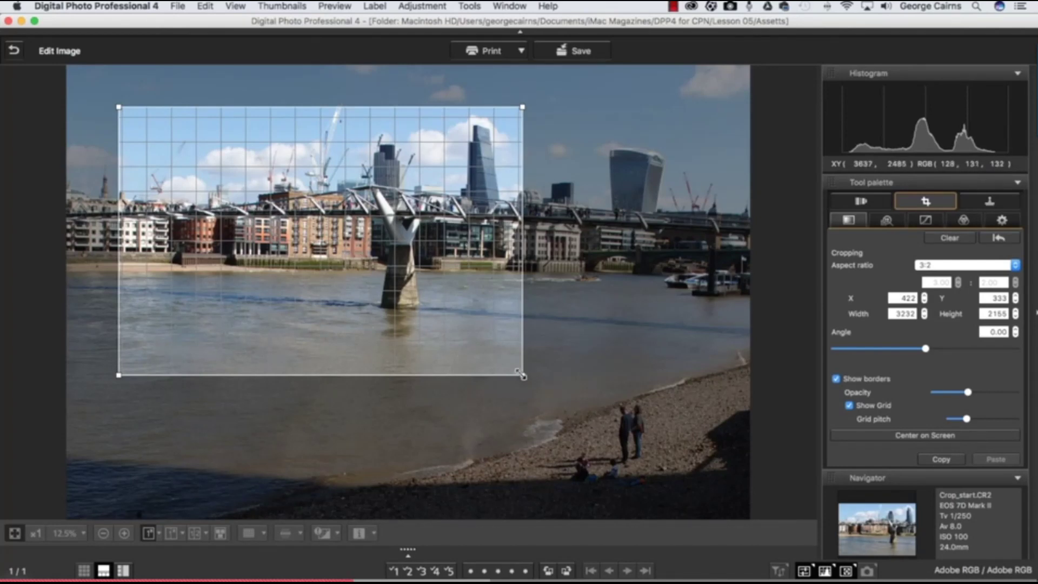
Enlarge and reposition the 3:2 crop to about 4726 by 3151 pixels at X 109, Y 242, leaving out the boats and pier.
drag(523, 375, 671, 466)
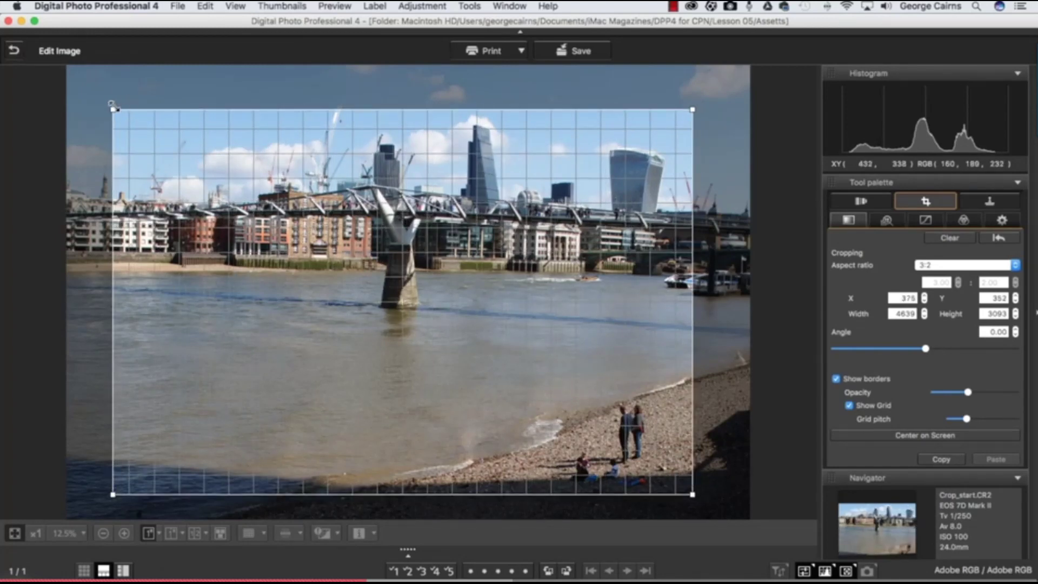
drag(110, 107, 89, 93)
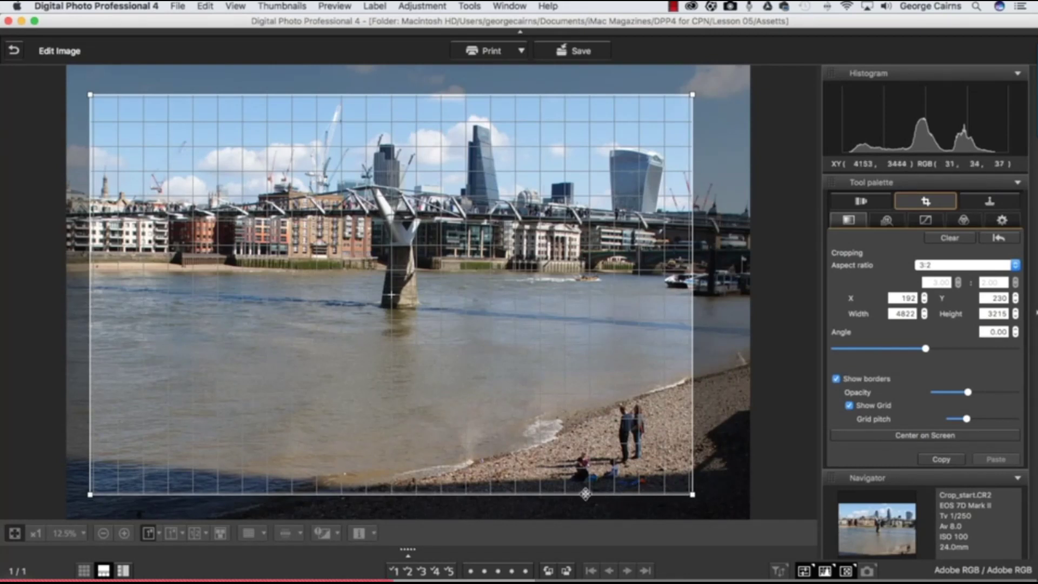
mouse_move(510, 346)
mouse_down()
mouse_move(523, 341)
mouse_move(492, 344)
mouse_move(503, 345)
mouse_up()
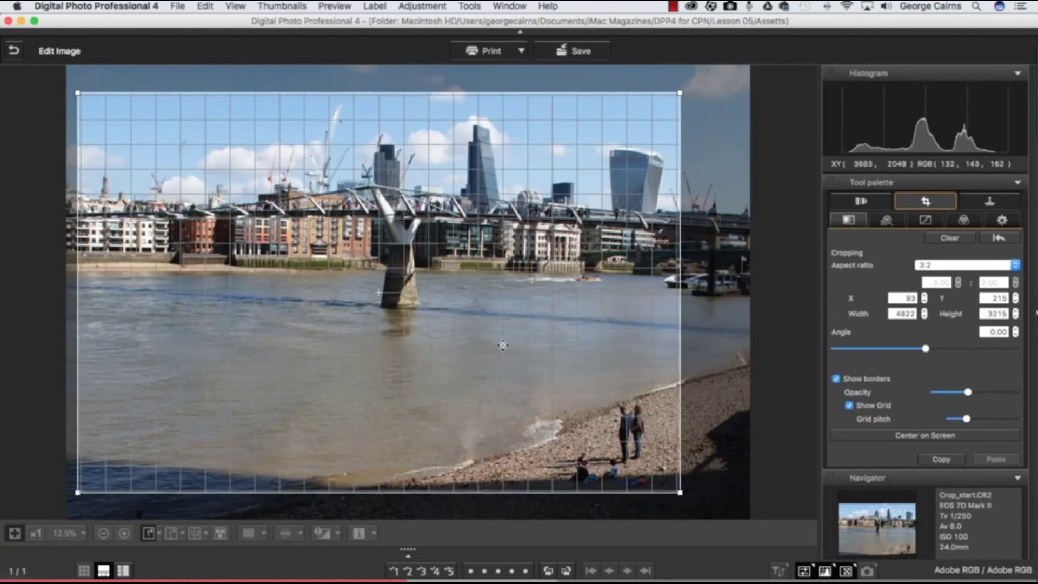
drag(679, 493, 662, 484)
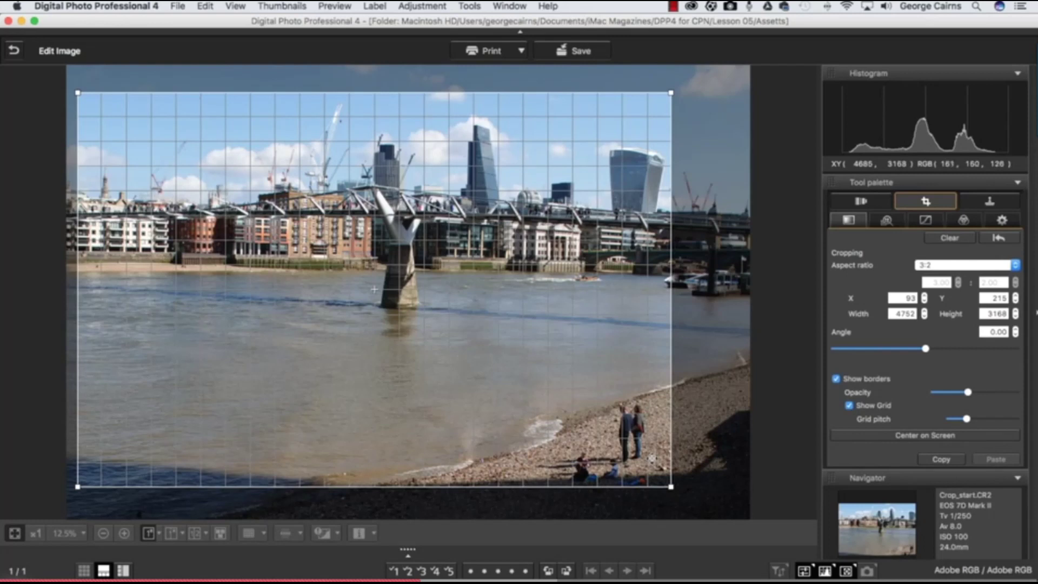
drag(374, 290, 373, 291)
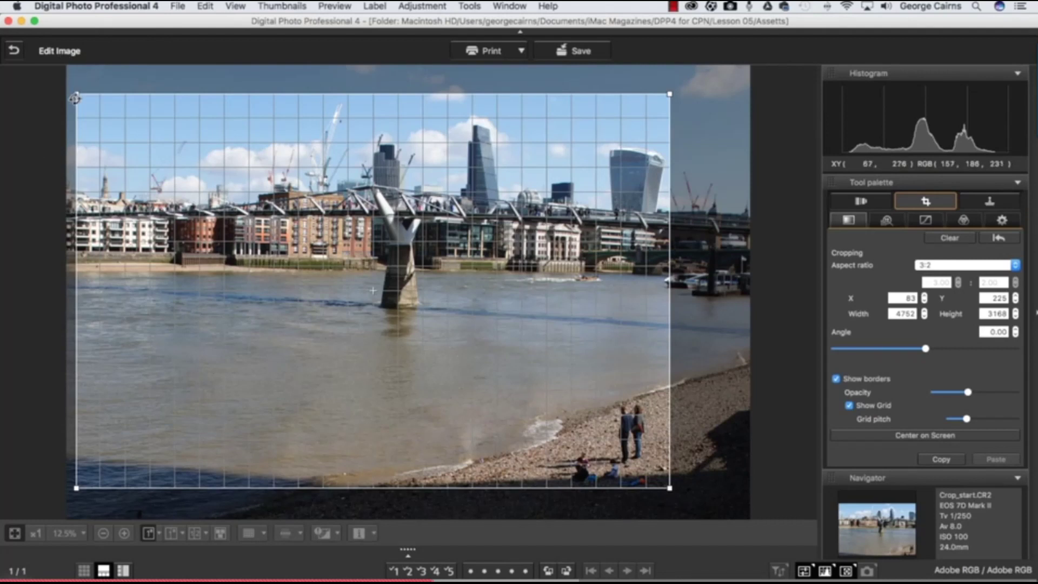
drag(75, 93, 80, 98)
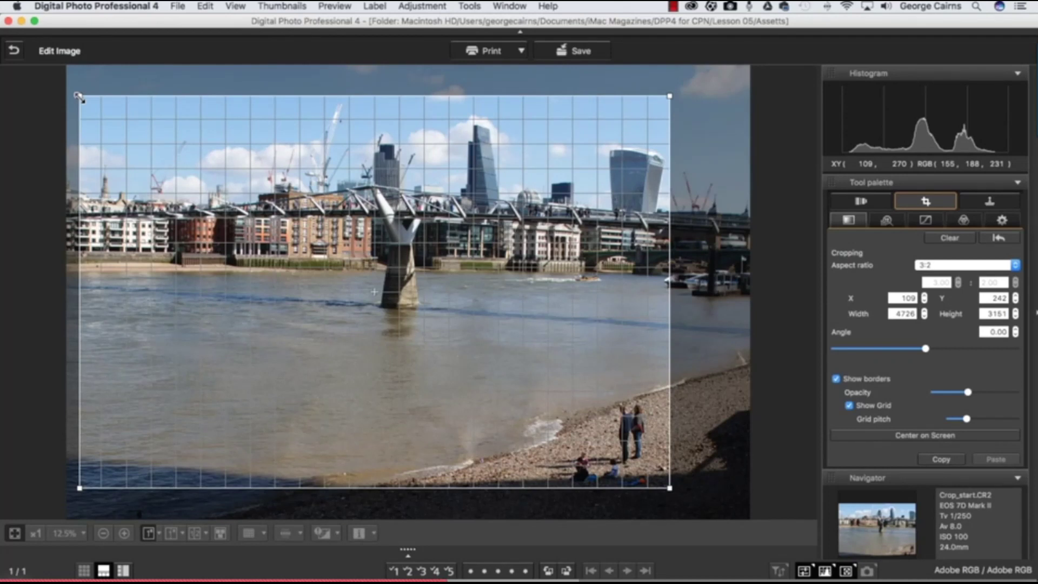
Preview the cropped photo outside the cropping tool and return to the crop settings.
click(847, 220)
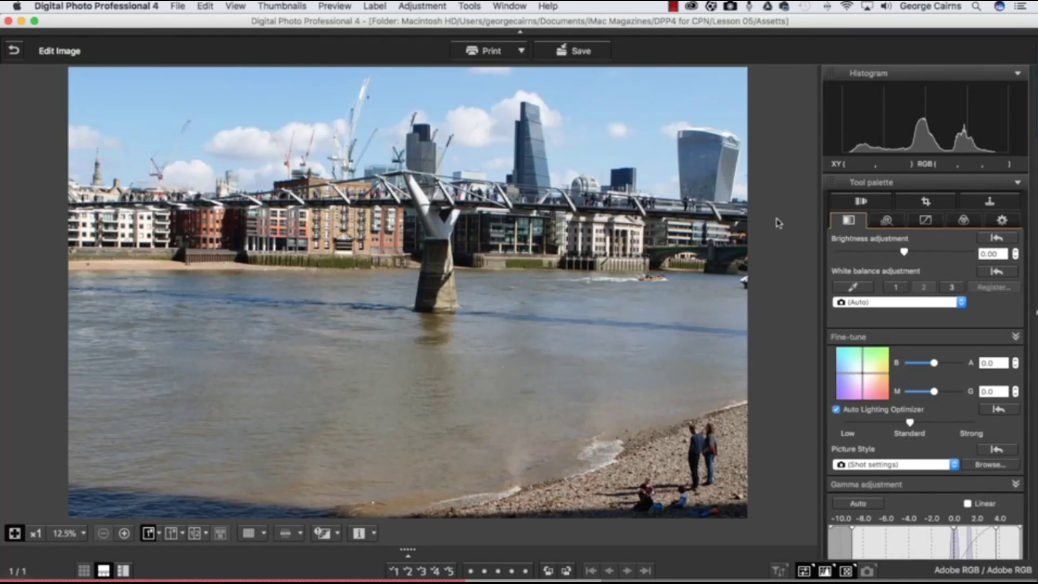
click(927, 201)
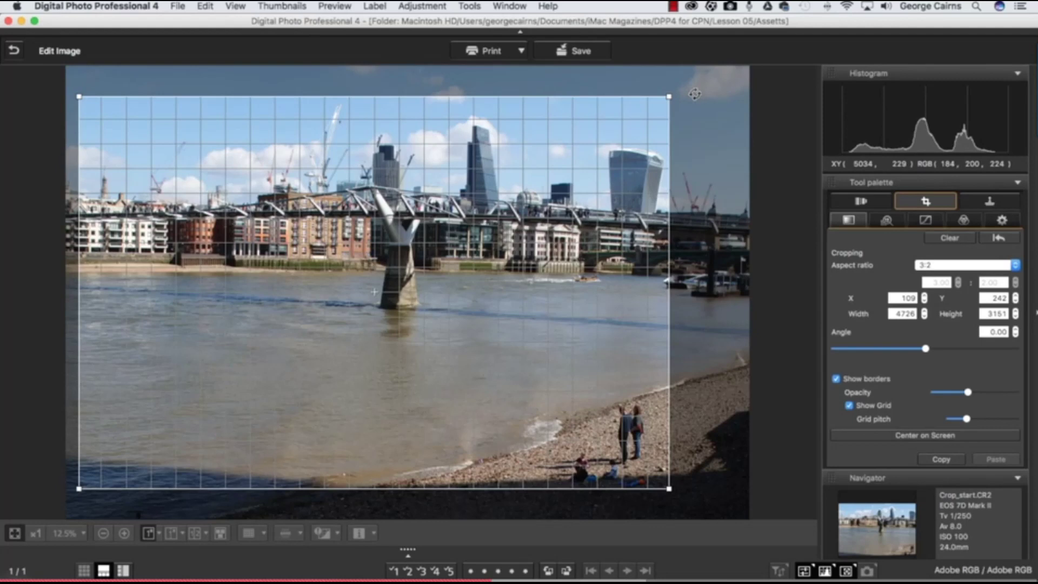
drag(696, 95, 697, 96)
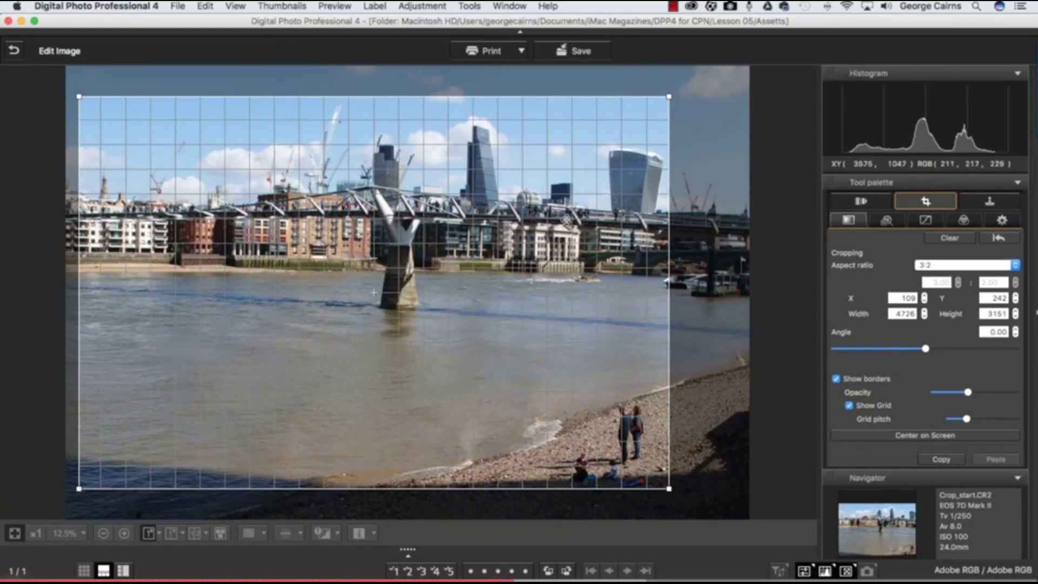
Toggle the crop grid off and on, and reduce the grid pitch for a finer grid.
click(850, 407)
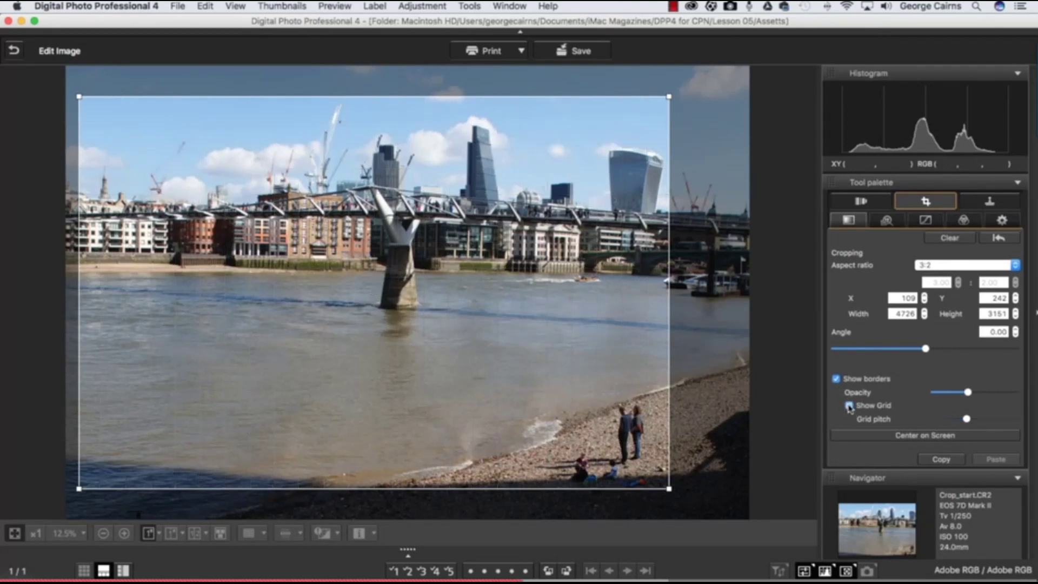
click(850, 406)
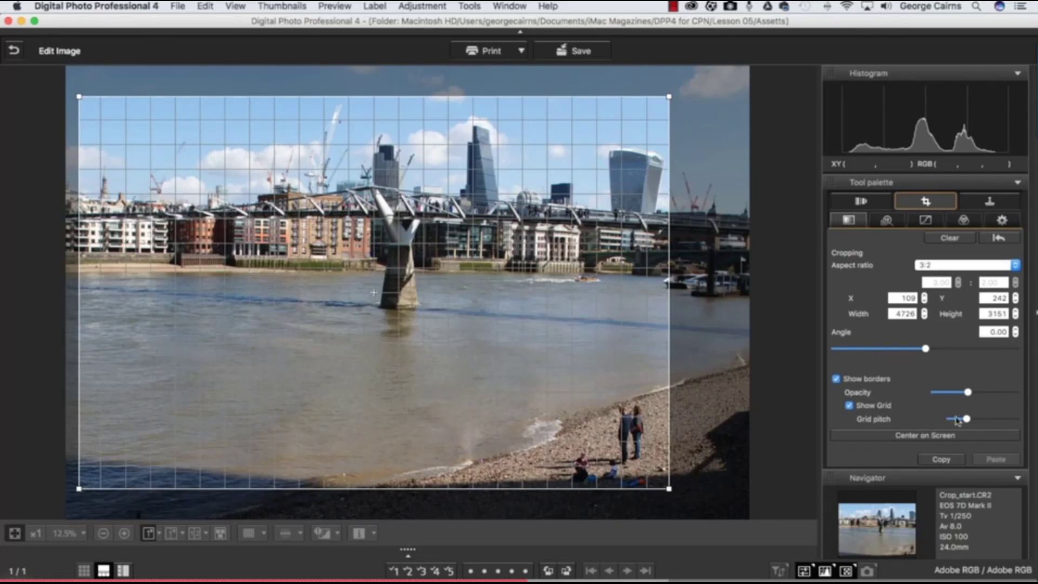
drag(967, 419, 958, 422)
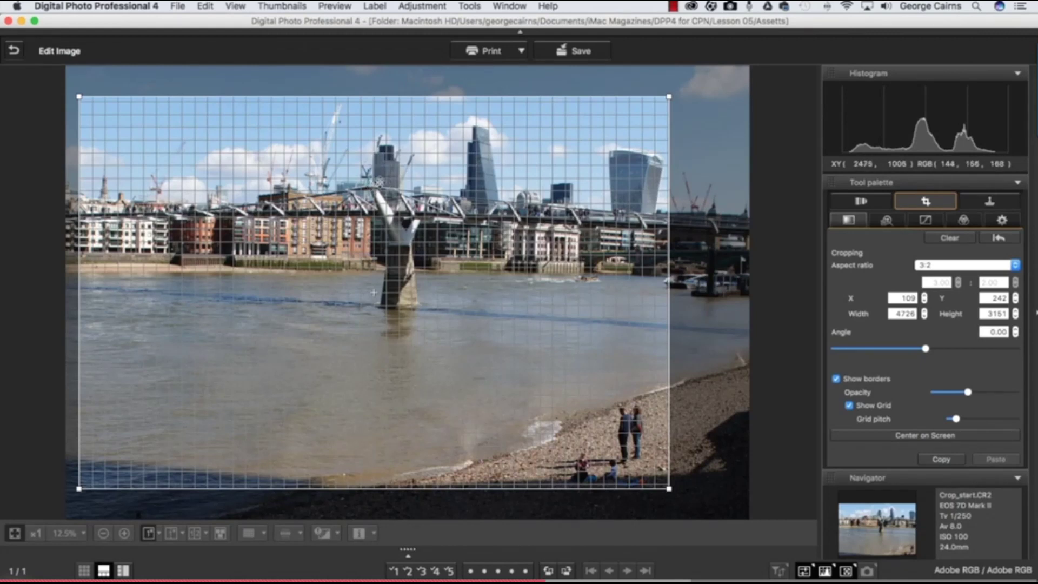
Rotate the photo within the crop to an angle of 1.00.
drag(717, 132, 718, 138)
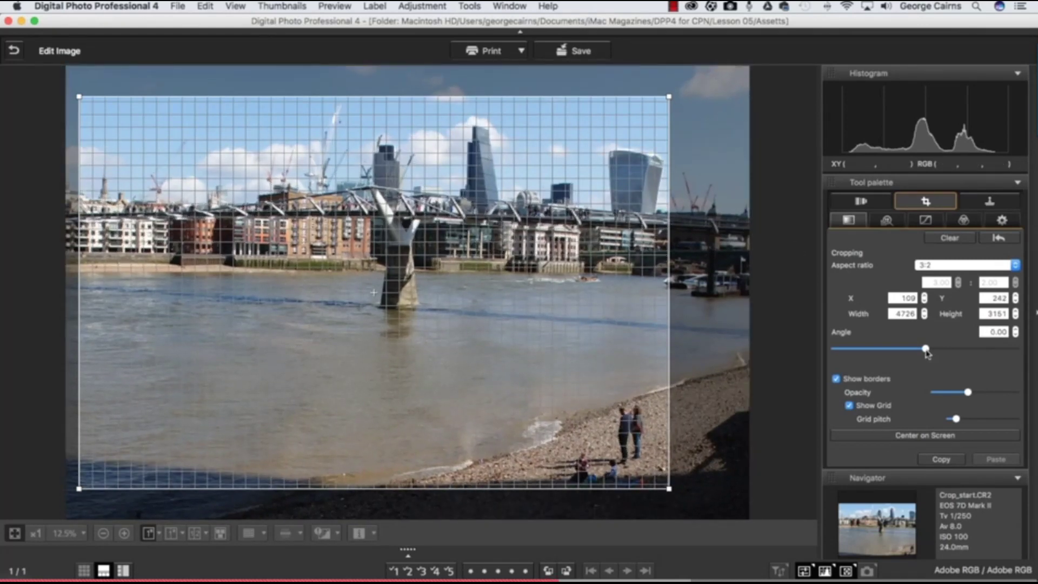
drag(926, 352, 929, 352)
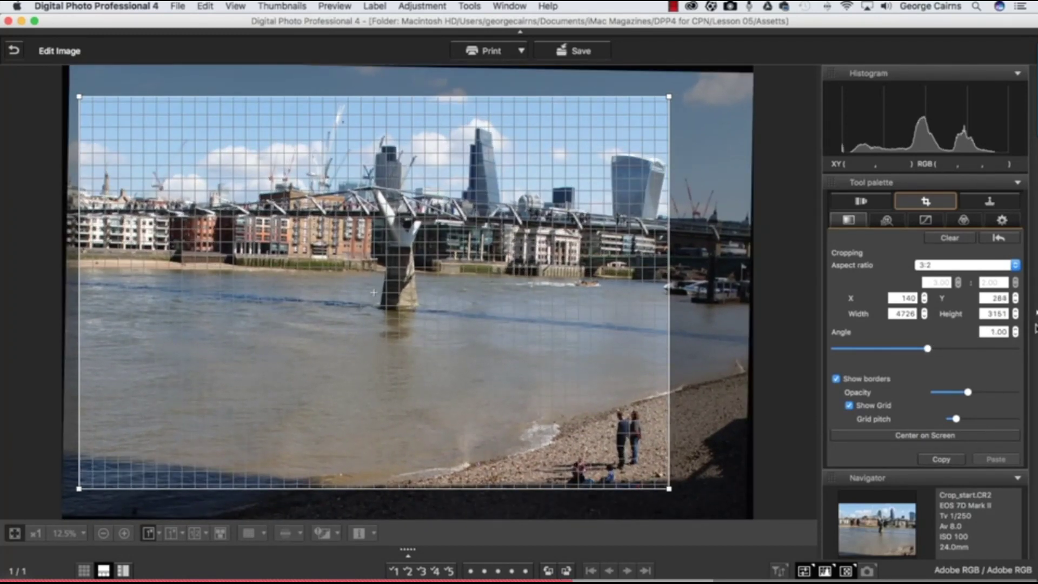
Lower the rotation angle in small increments to 0.74.
click(1016, 334)
click(1015, 334)
click(1016, 335)
click(1016, 334)
click(1016, 335)
click(1016, 334)
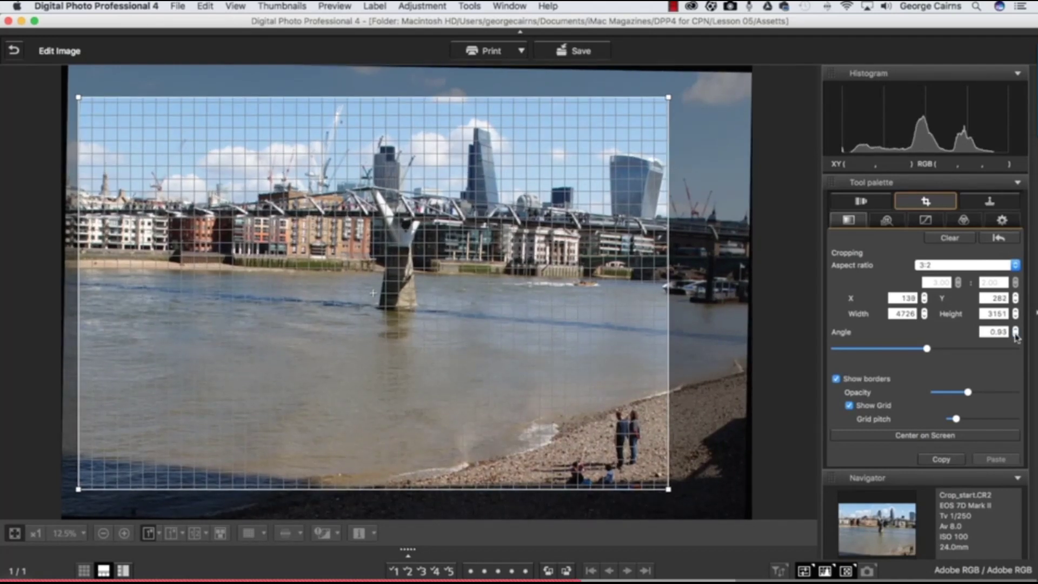
click(1016, 335)
click(1016, 334)
click(1015, 335)
click(1016, 334)
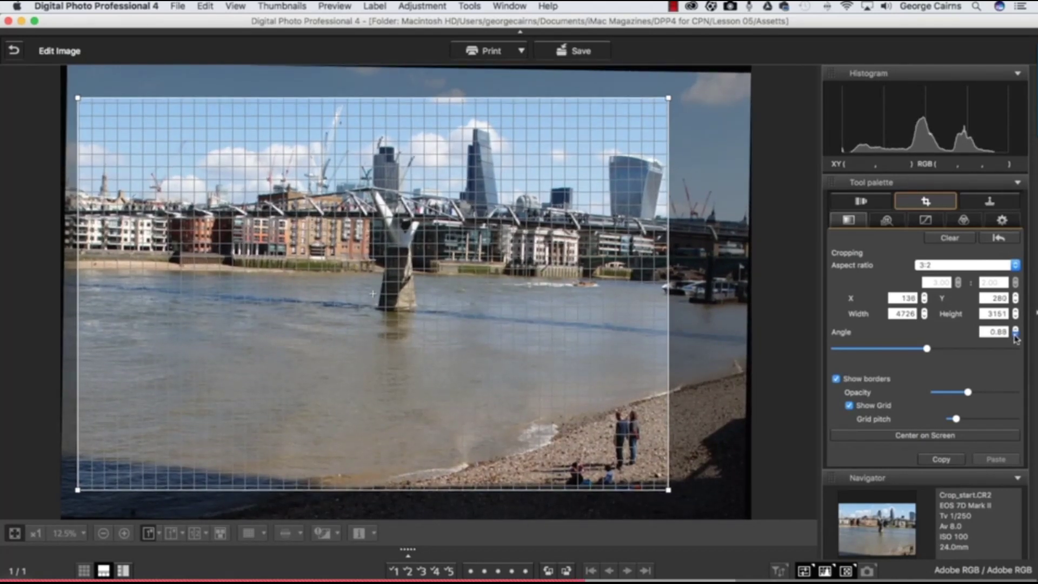
click(1015, 335)
click(1016, 334)
click(1015, 335)
click(1015, 335)
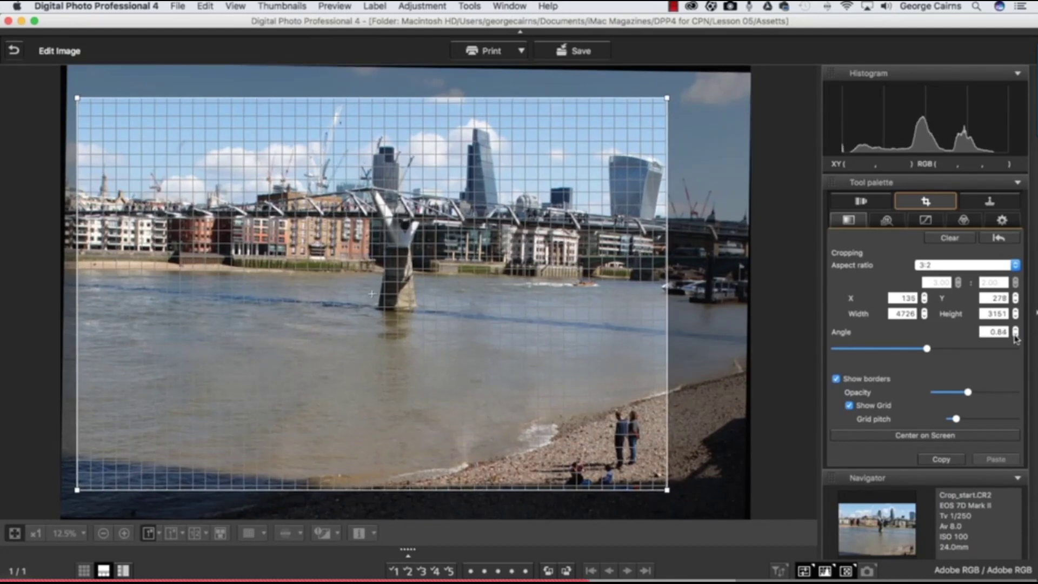
click(1015, 335)
click(1015, 335)
click(1015, 335)
click(1015, 335)
click(1015, 335)
click(1015, 335)
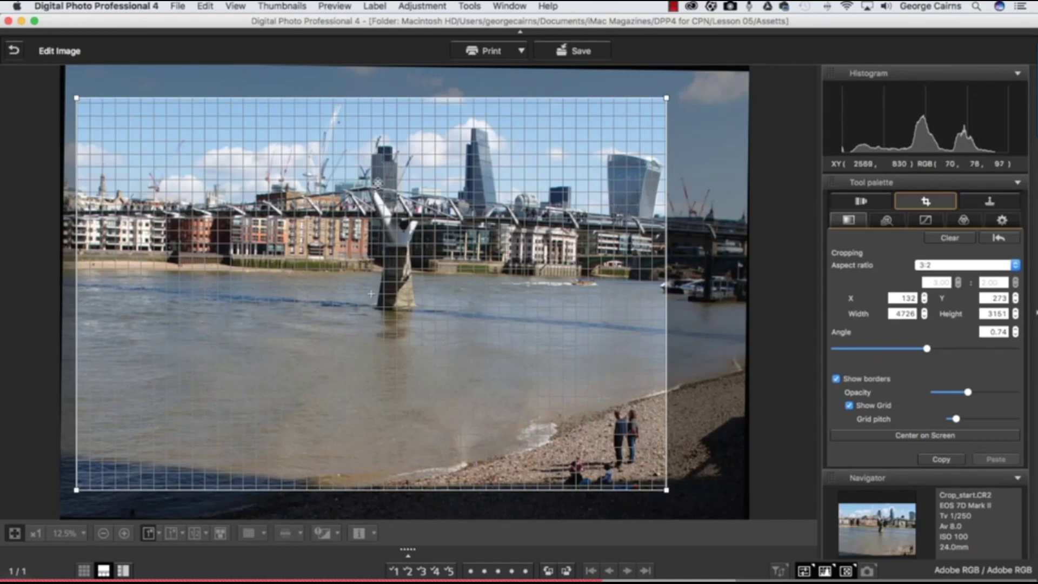
Hide the crop grid and move the crop frame to X 208, Y 281.
click(849, 406)
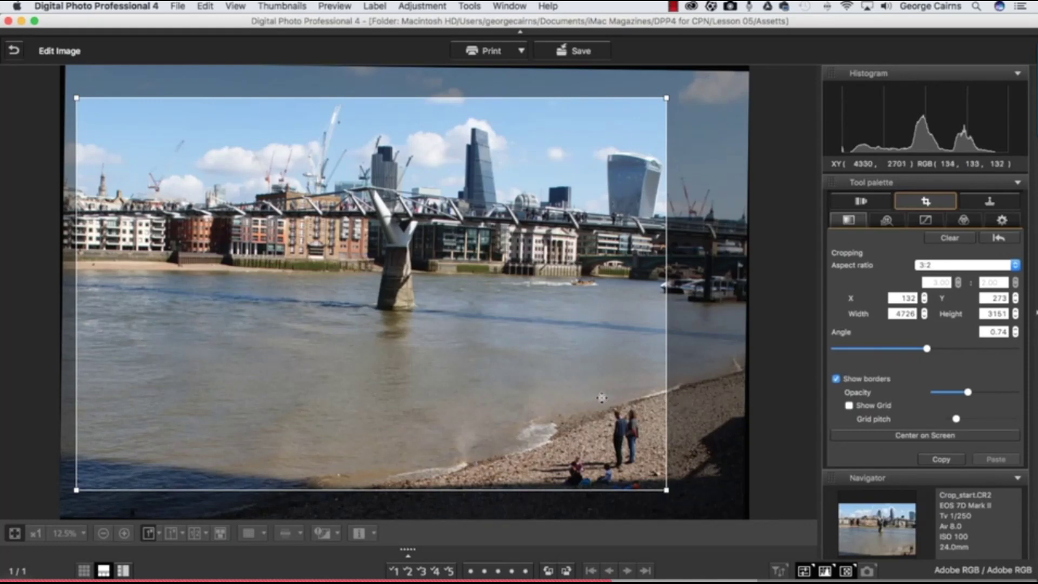
drag(571, 371, 582, 372)
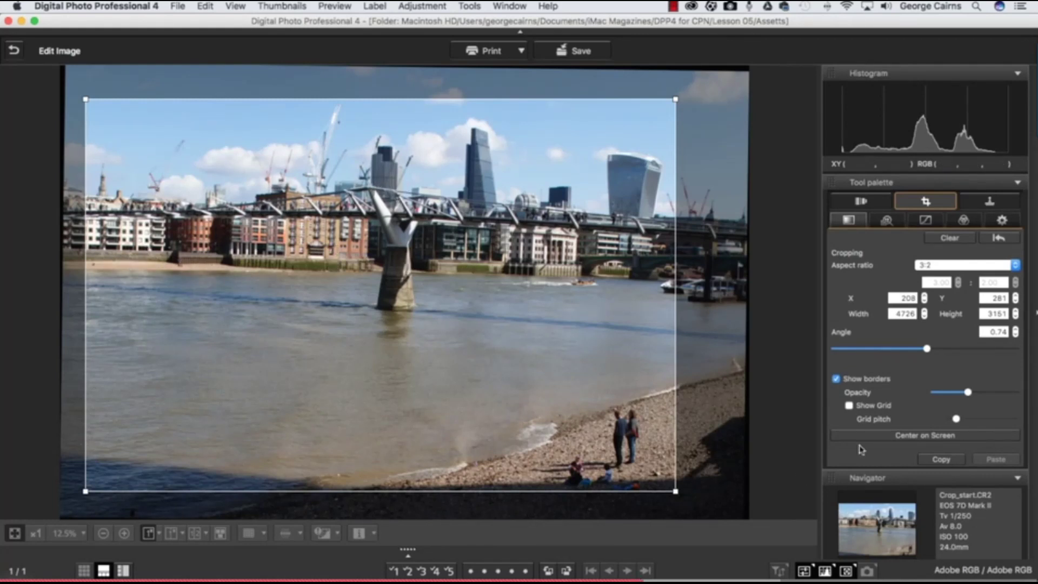
Show the crop grid again and rotate the photo to an angle of -0.26.
click(850, 406)
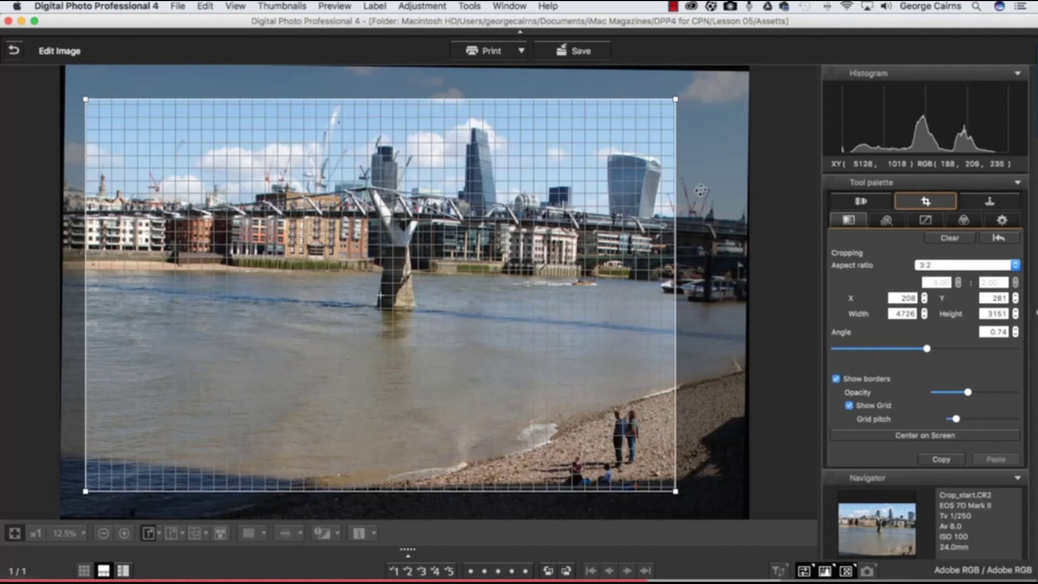
drag(701, 186, 700, 184)
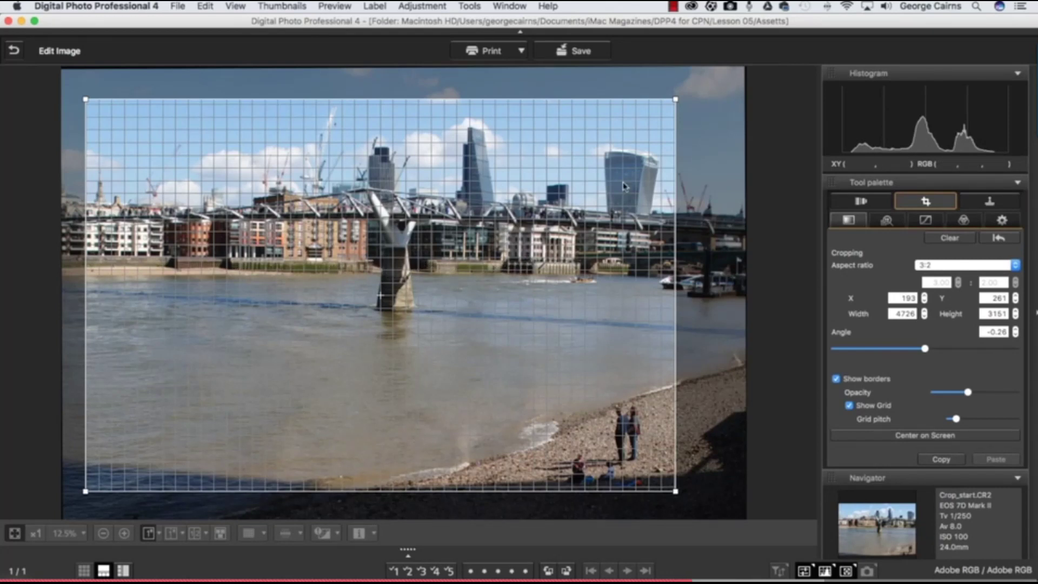
Apply the 3:2 crop, then convert and save the photo as Crop_improve.JPG.
click(850, 220)
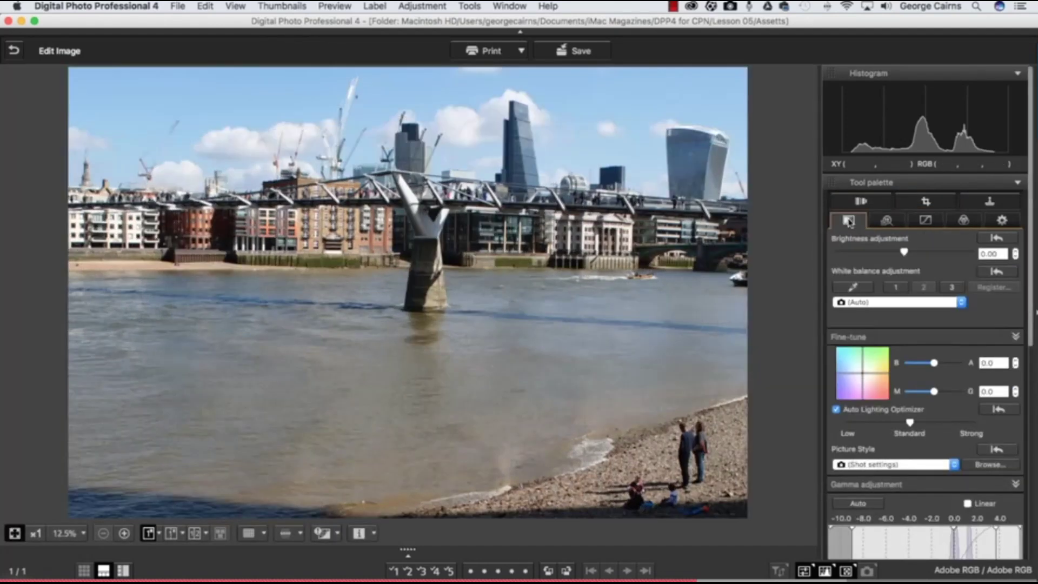
click(180, 6)
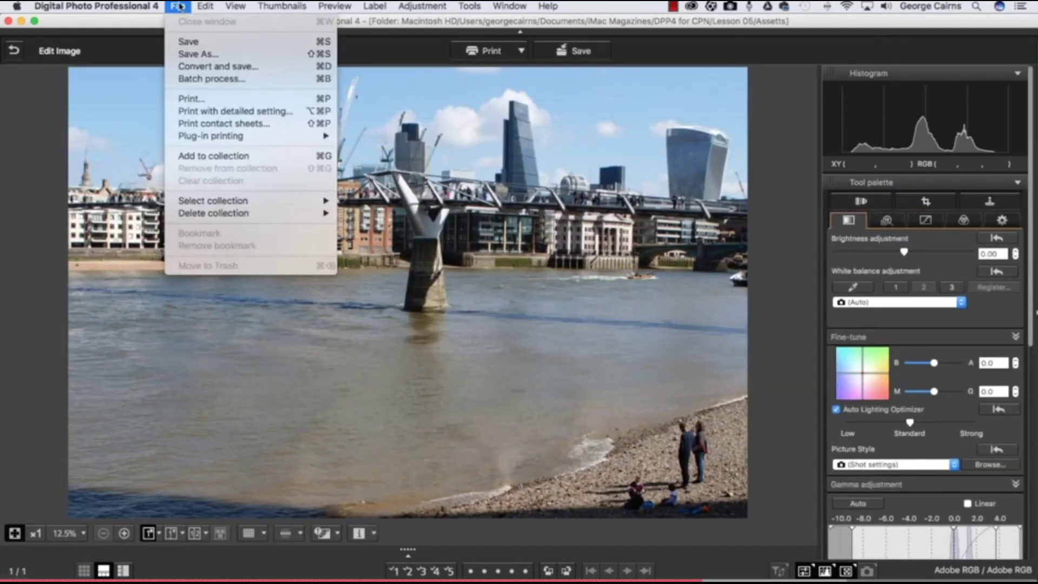
click(199, 67)
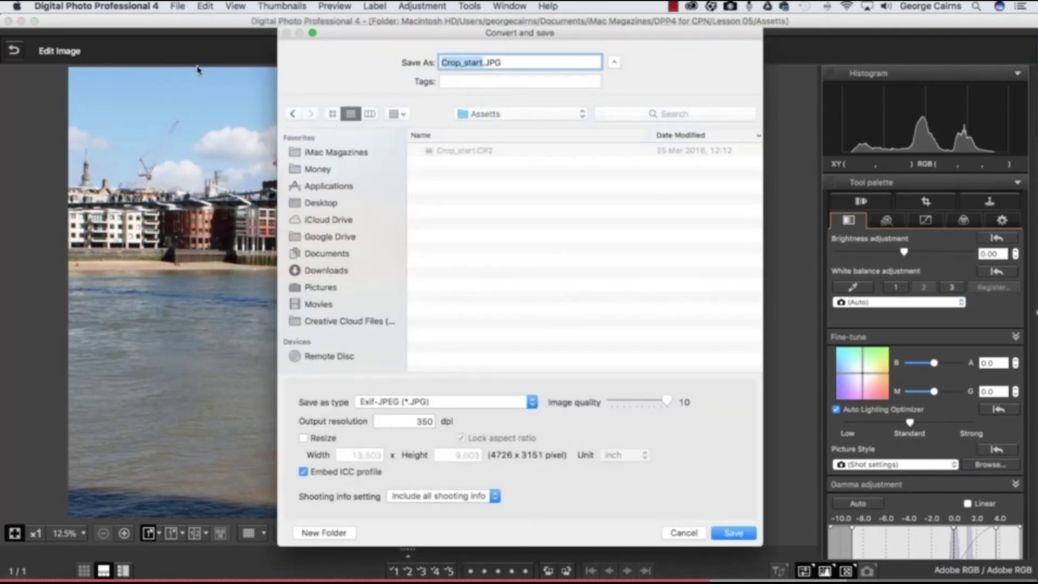
click(483, 62)
key(BackSpace)
key(BackSpace)
key(BackSpace)
key(BackSpace)
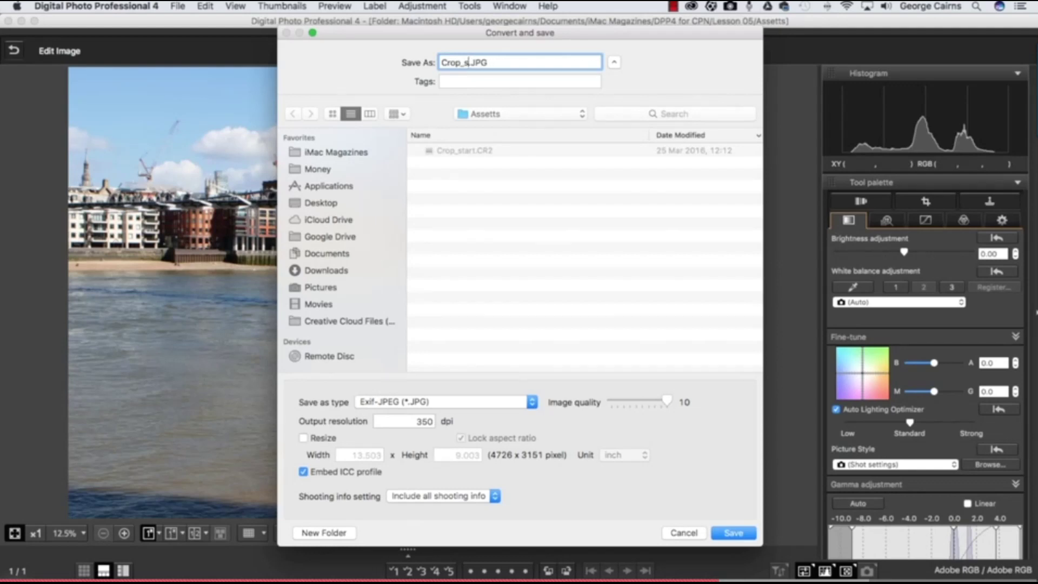
text(improve)
key(Return)
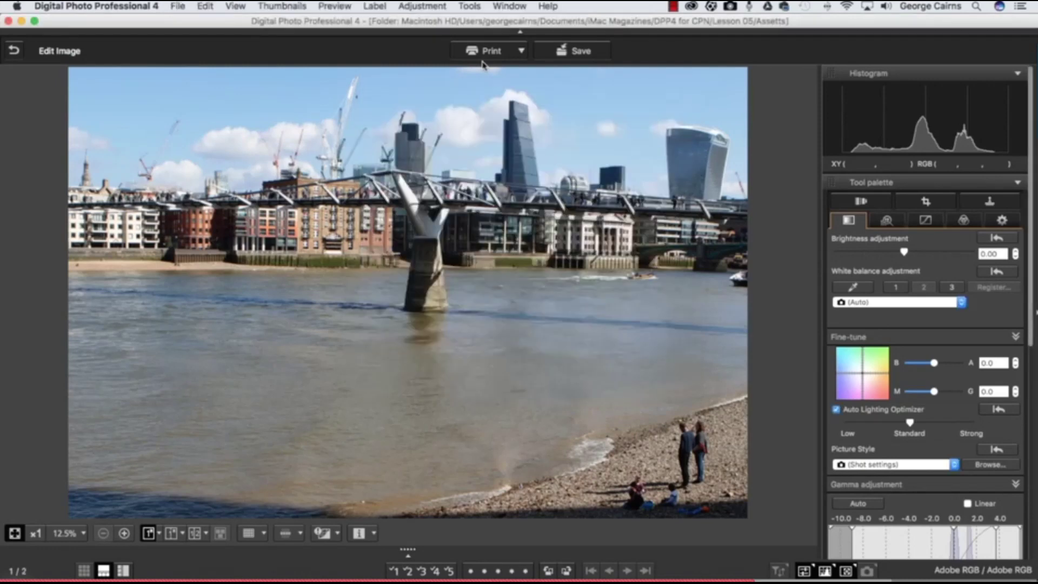
Set the crop aspect ratio to 2:3 and draw a portrait frame about 1945 x 2917 pixels around the bridge pier.
click(927, 203)
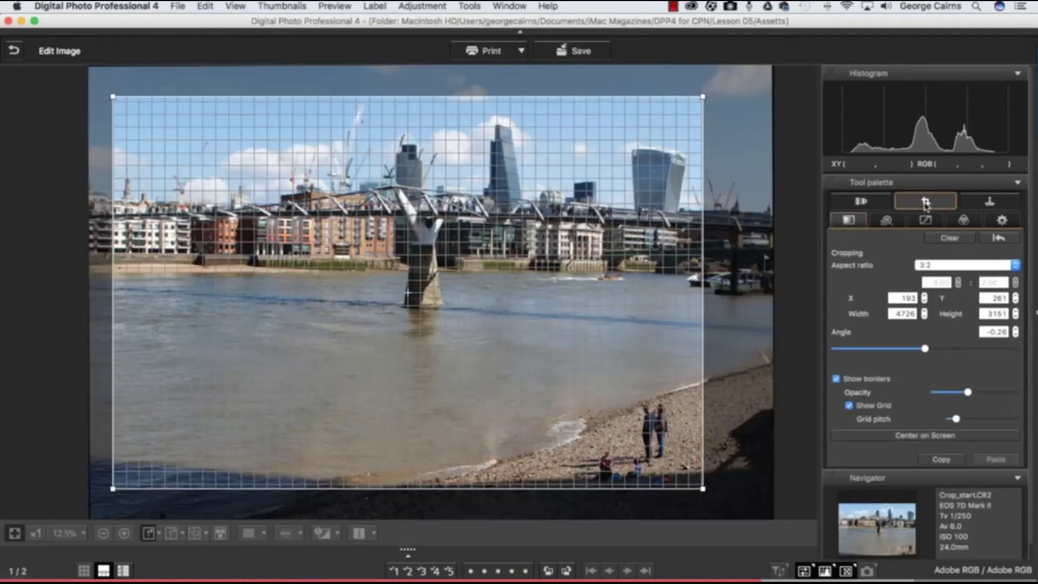
click(927, 267)
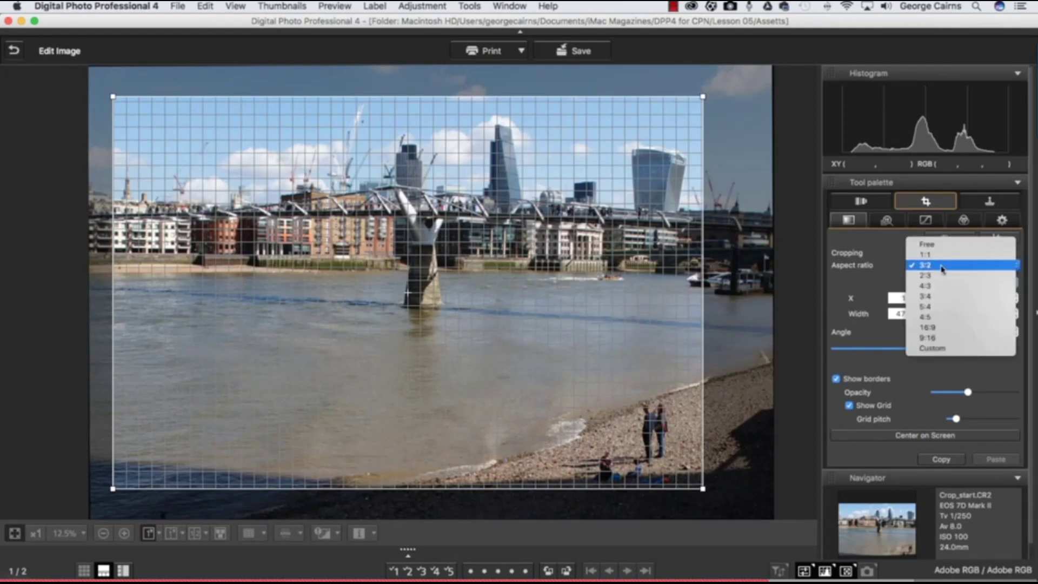
click(929, 276)
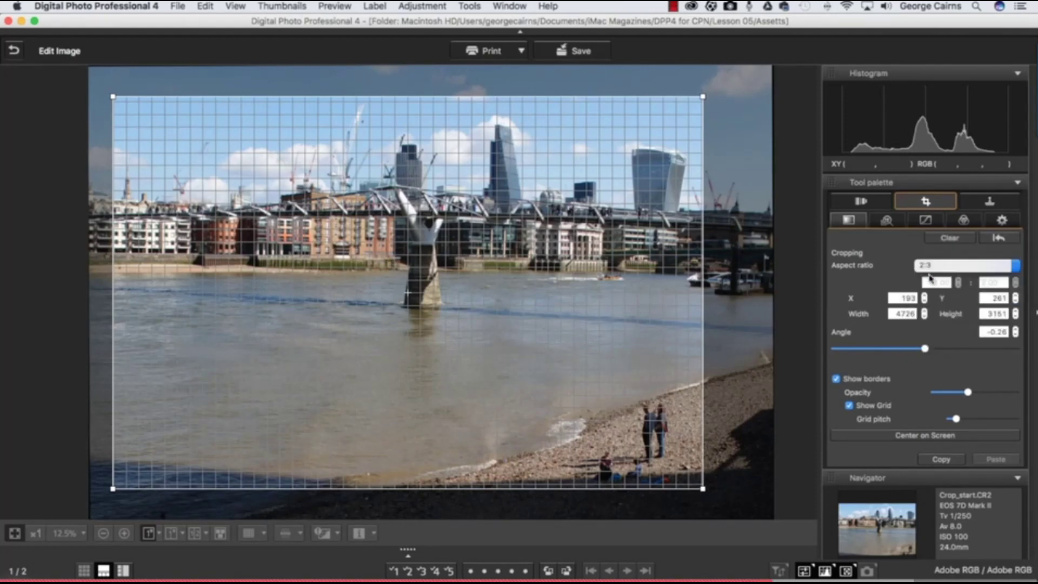
drag(295, 339, 533, 308)
drag(634, 489, 559, 428)
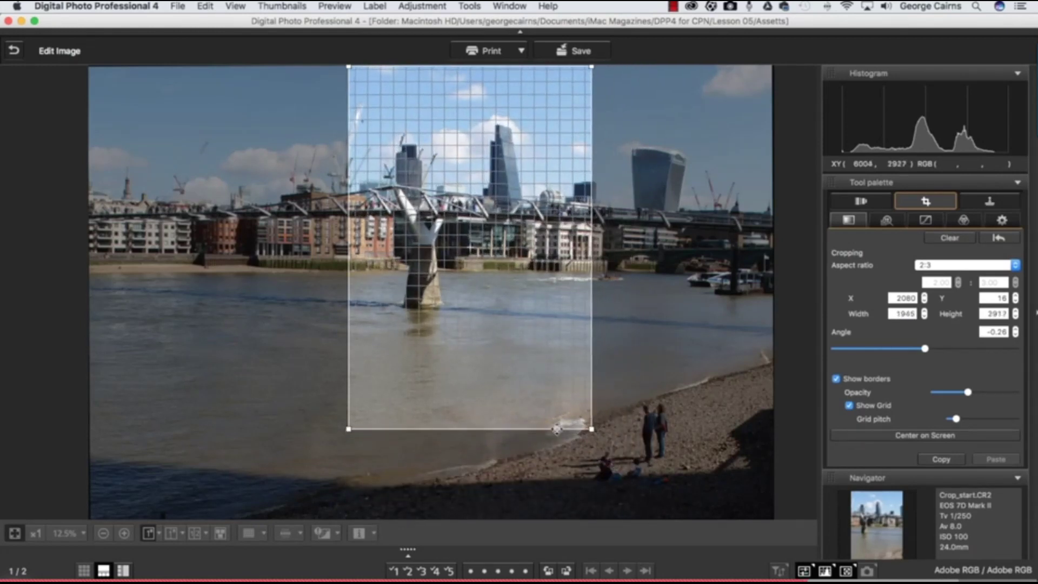
Nudge the portrait crop frame to X 2090, shrink it to about 1869 x 2803 pixels and preview the cropped photo.
drag(495, 341, 496, 349)
drag(505, 245, 495, 235)
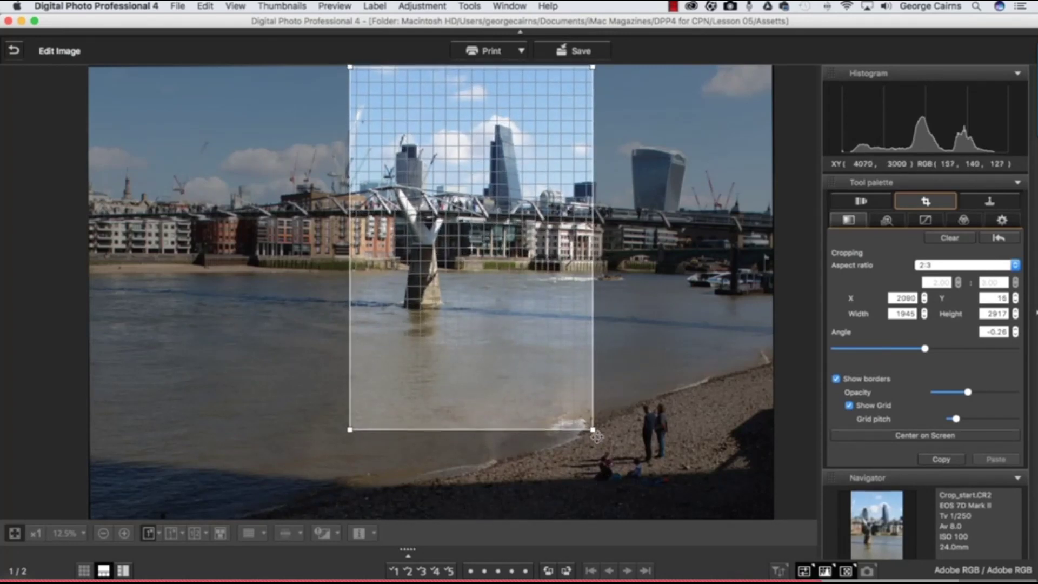
drag(595, 434, 582, 415)
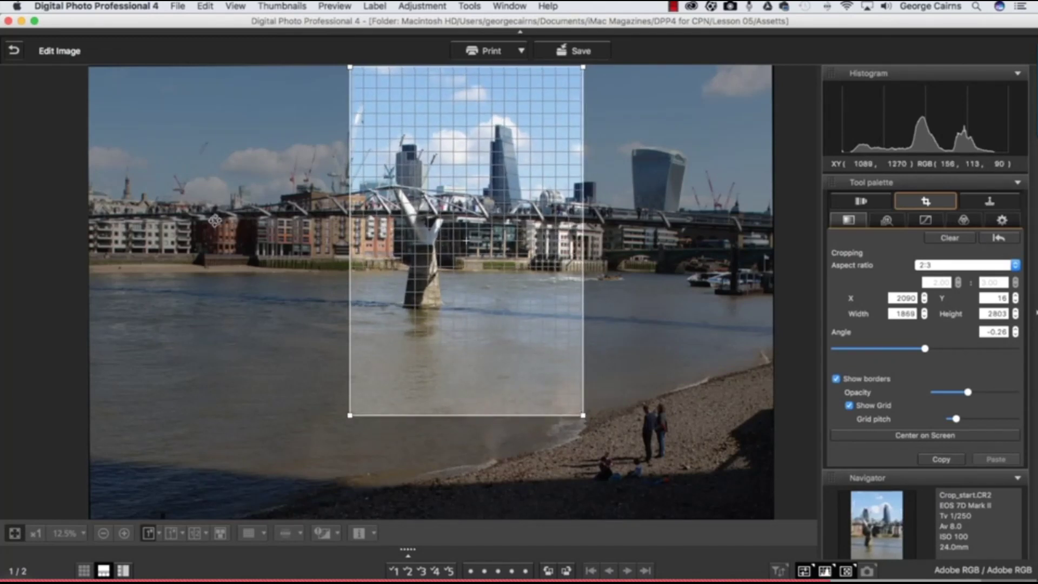
click(848, 220)
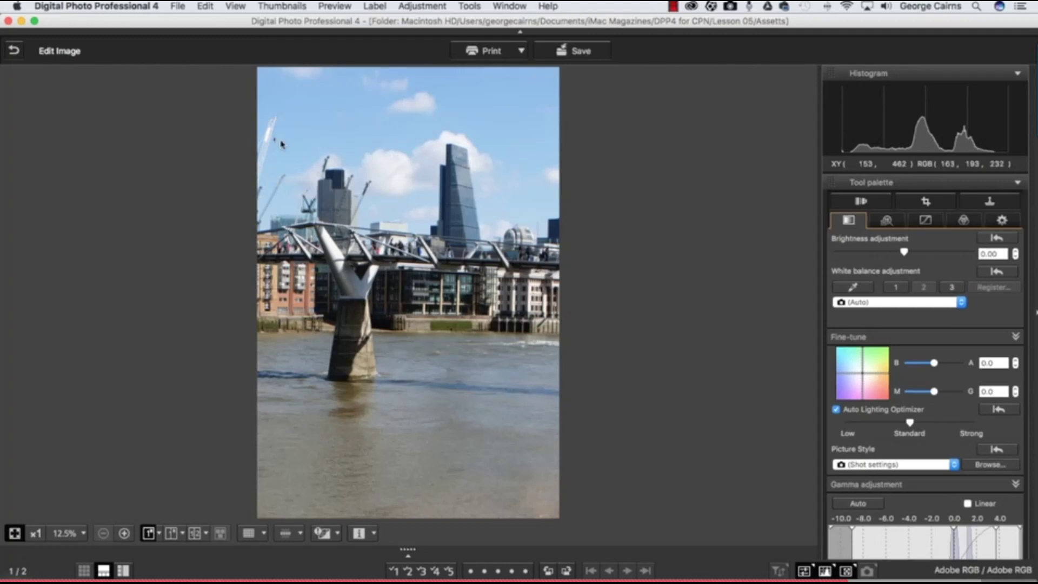
Move the portrait crop frame to X 1892, Y 17 to include the crane, and apply it.
click(926, 202)
drag(447, 272, 415, 273)
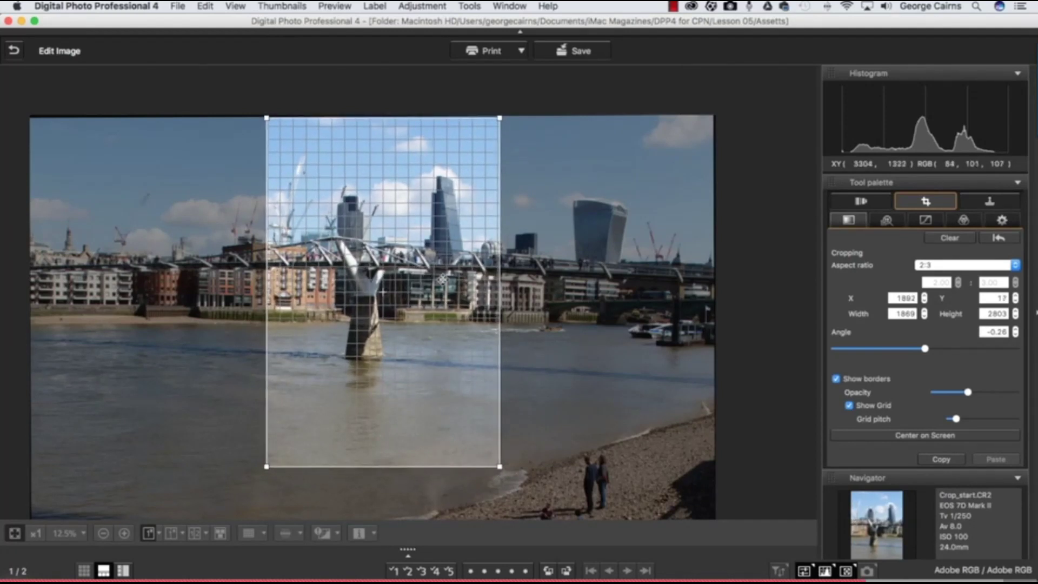
click(851, 220)
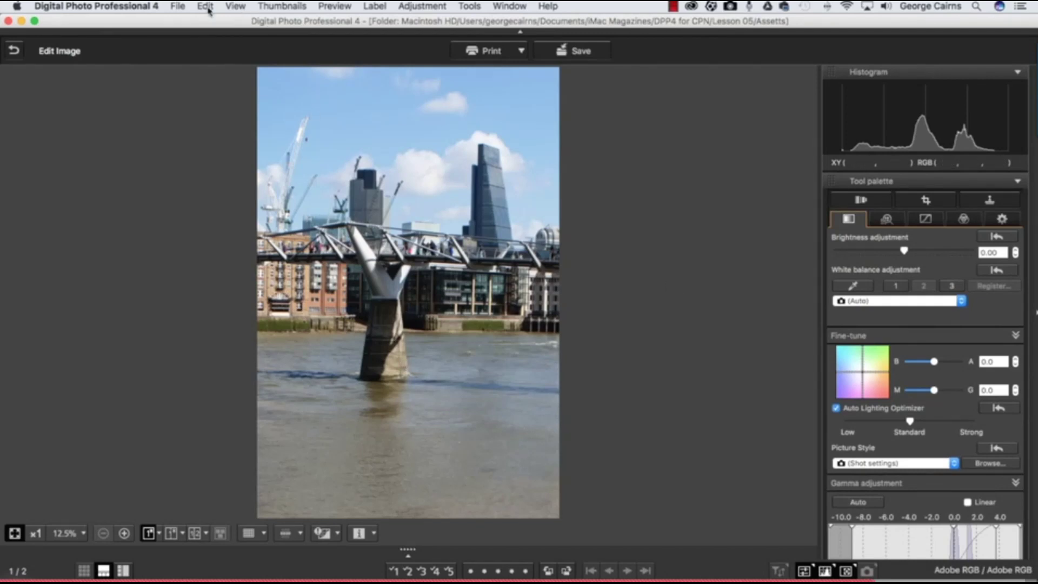
Convert and save the portrait crop as Crop_portrait.JPG.
click(178, 6)
click(199, 66)
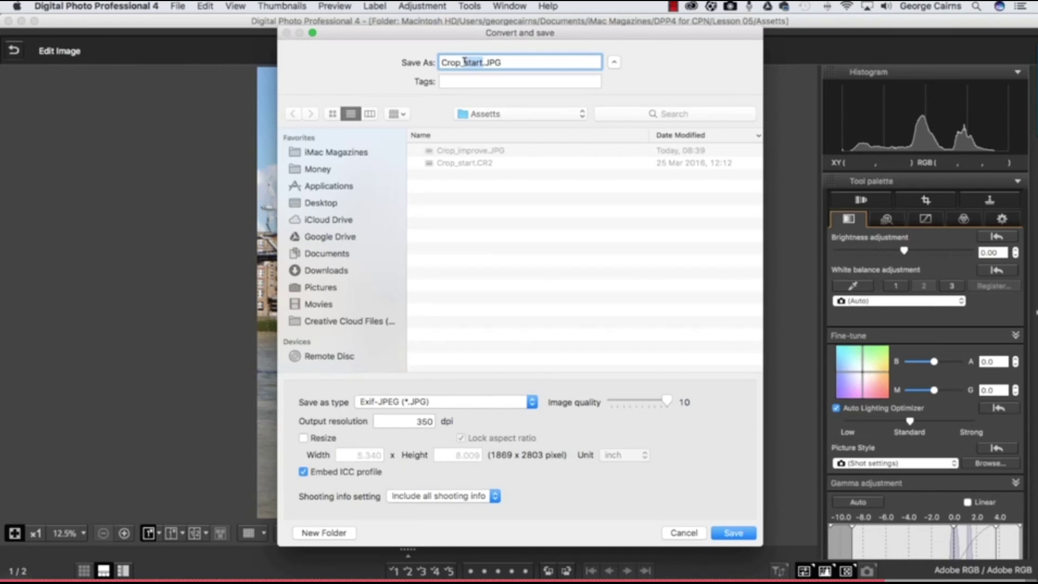
text(pos)
key(Return)
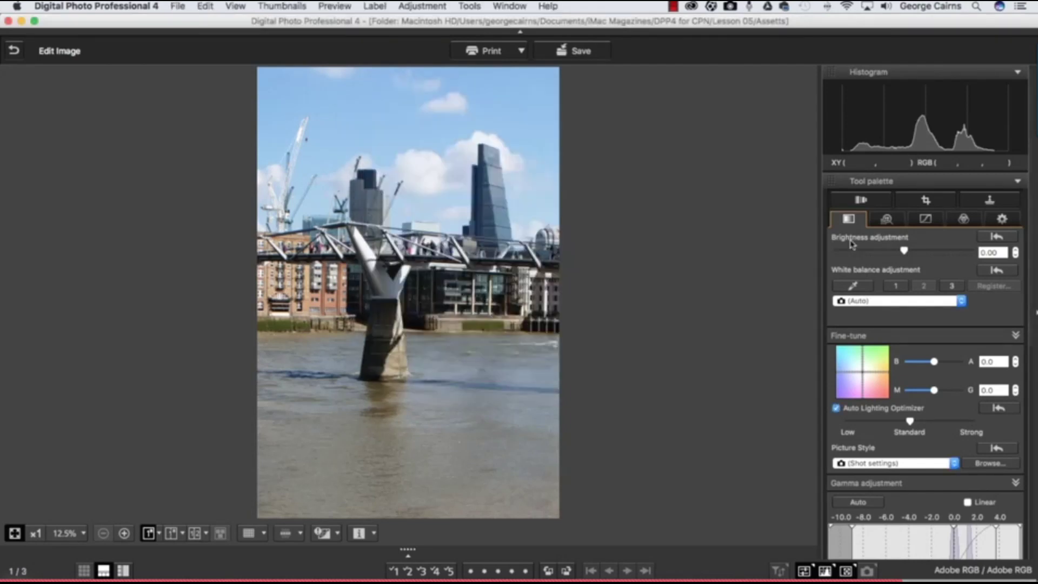
Reopen the crop for editing and change its aspect ratio to 1:1.
click(920, 202)
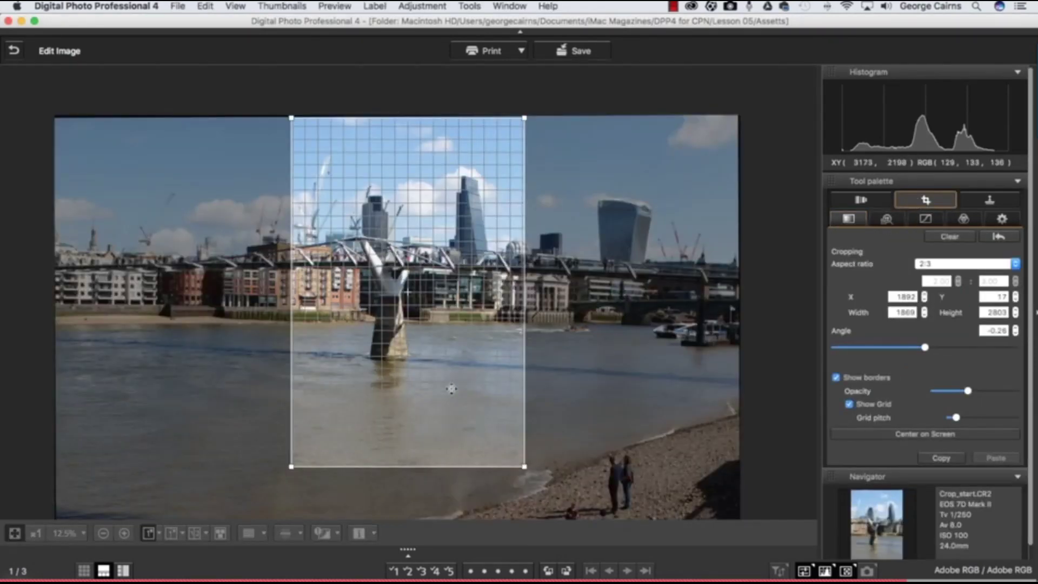
click(932, 262)
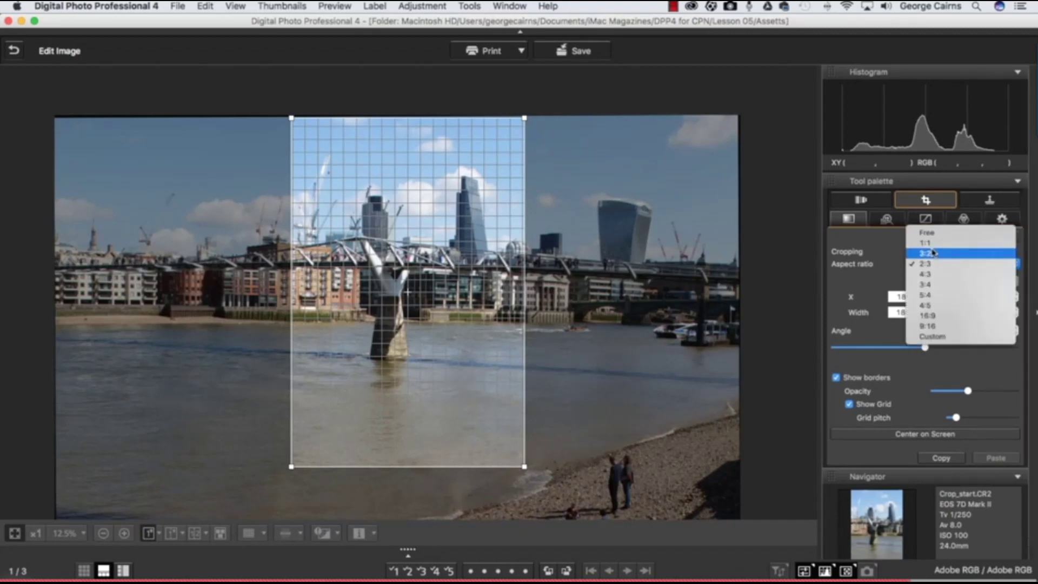
click(920, 241)
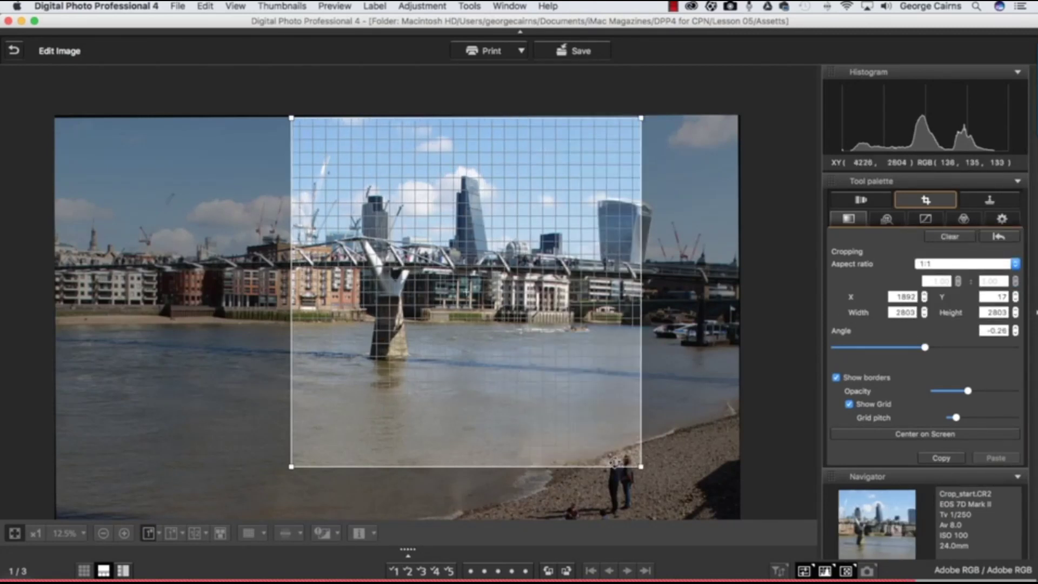
Enlarge the square crop frame to about 3224 x 3224 pixels, move it to X 1700, Y 18, and apply it.
mouse_move(643, 467)
mouse_down()
mouse_move(693, 517)
mouse_move(649, 480)
mouse_up()
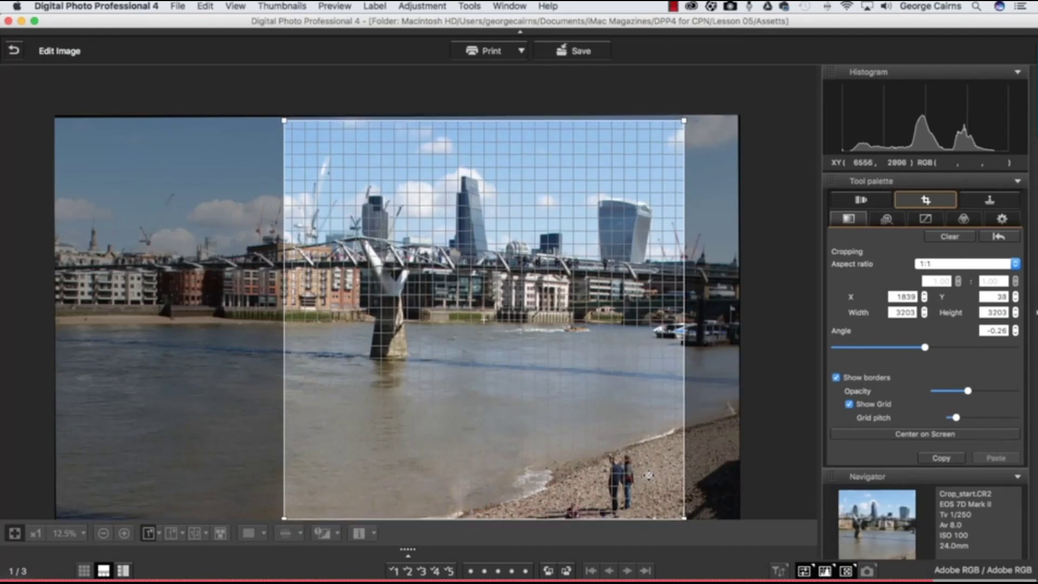
drag(284, 120, 282, 118)
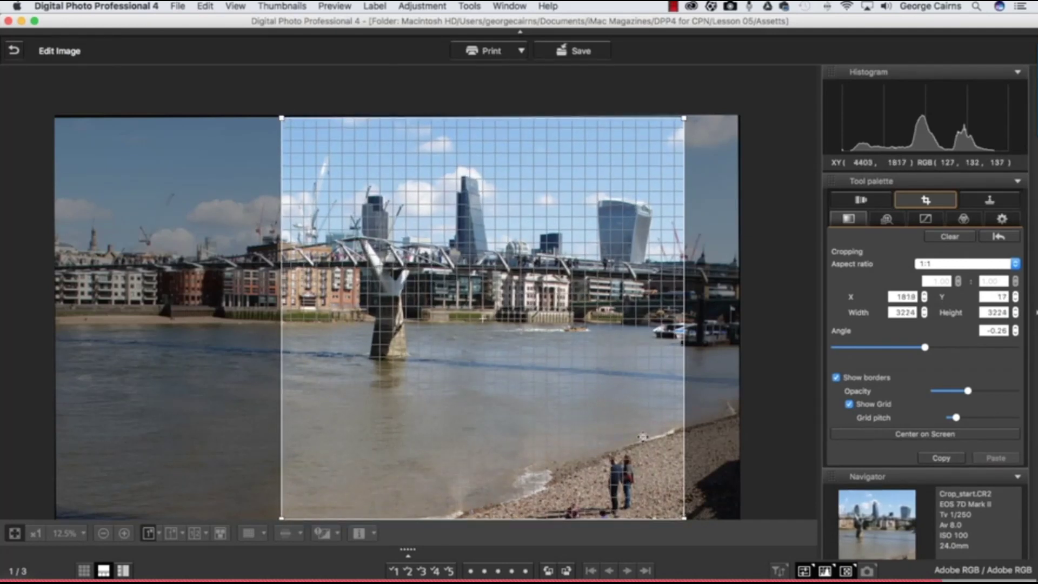
drag(565, 417, 552, 416)
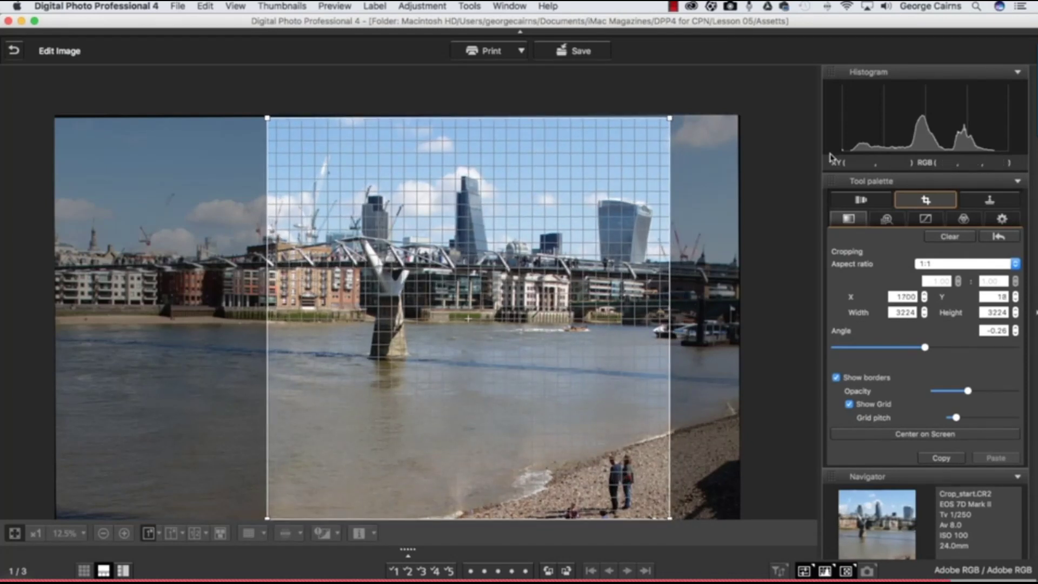
click(850, 219)
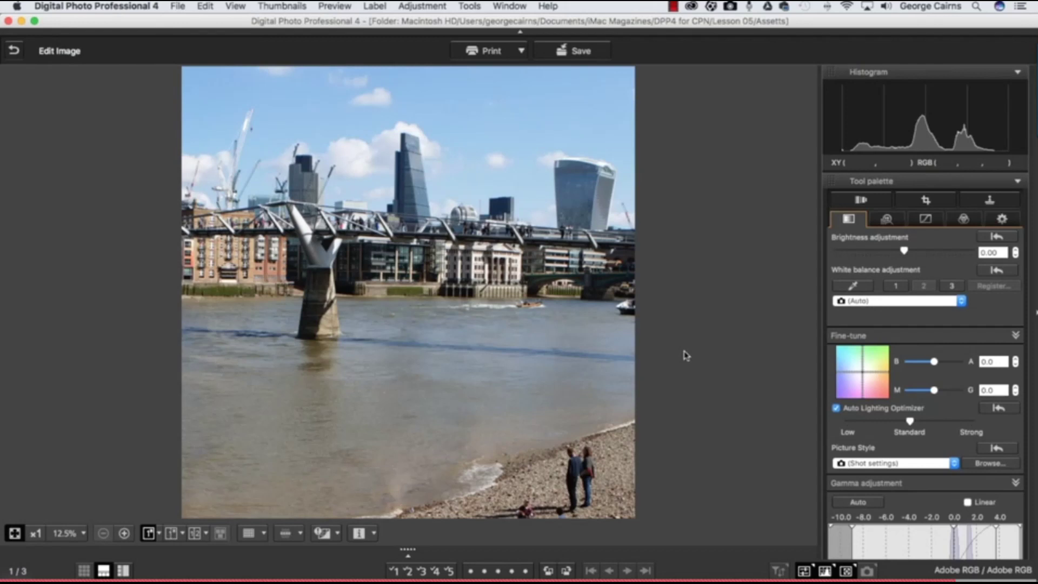
Convert and save the square crop as Crop_instagram.JPG.
click(177, 6)
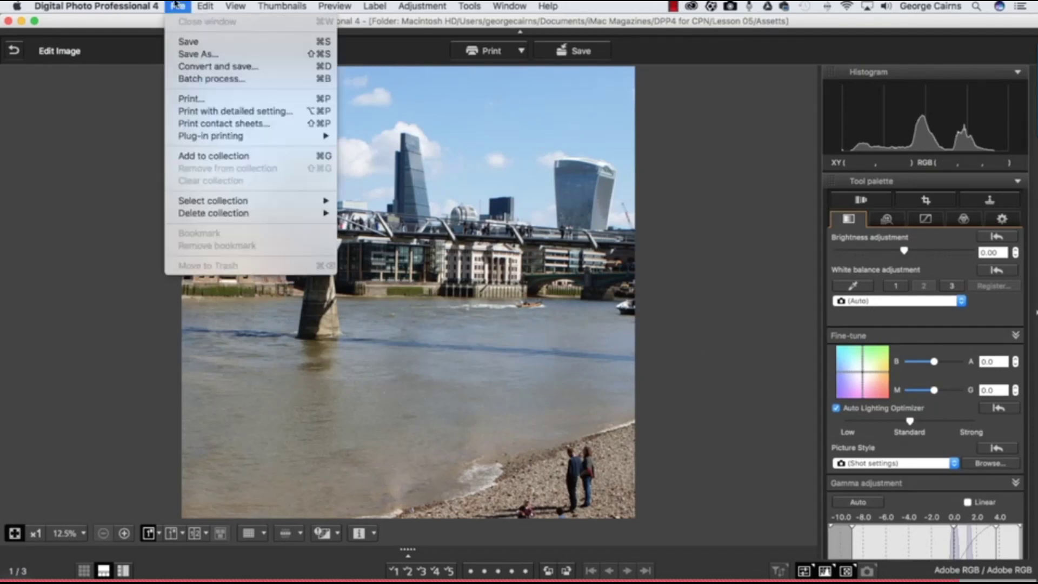
click(201, 66)
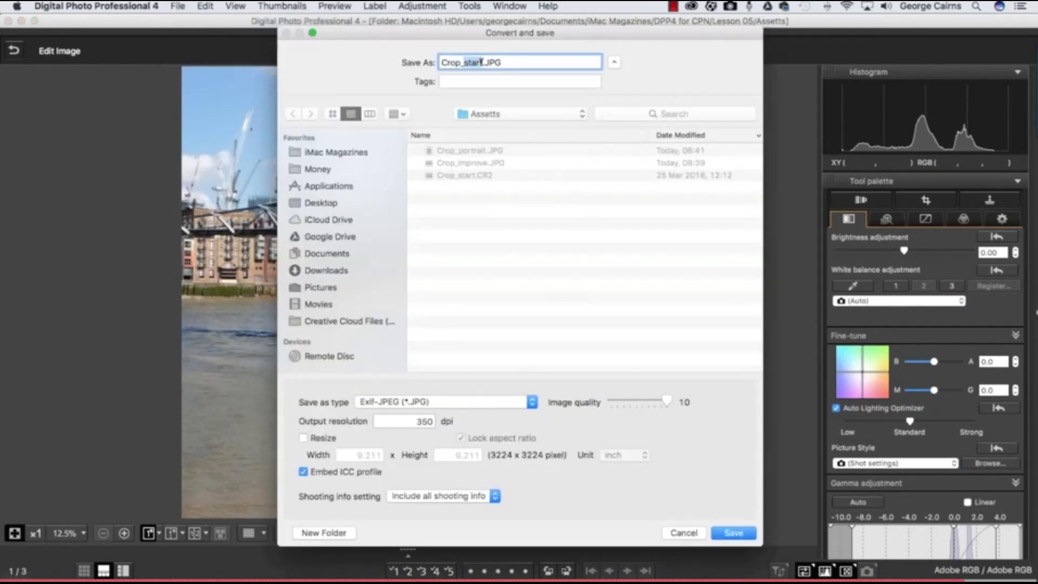
text(instagram)
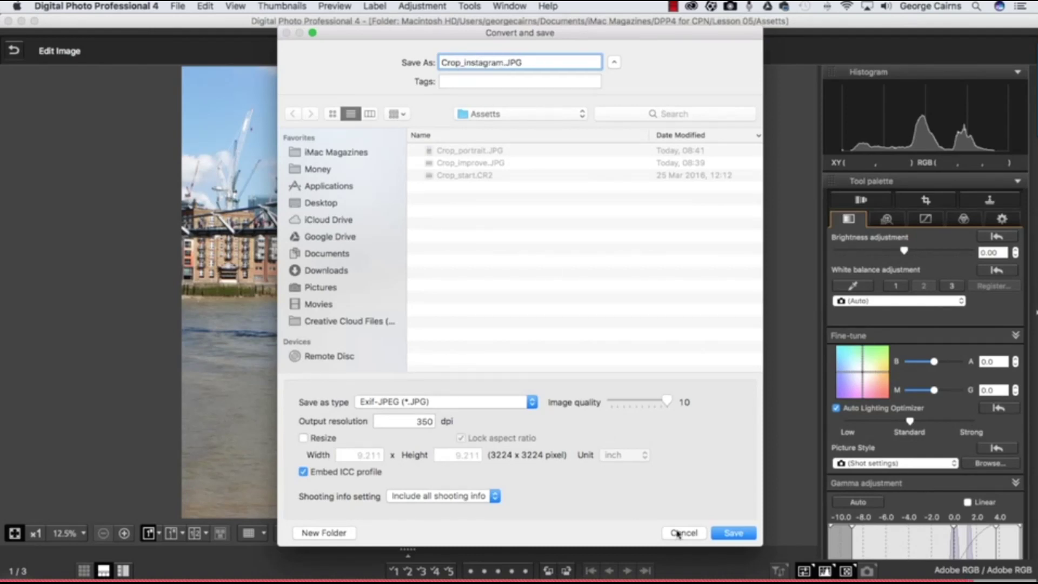
click(730, 533)
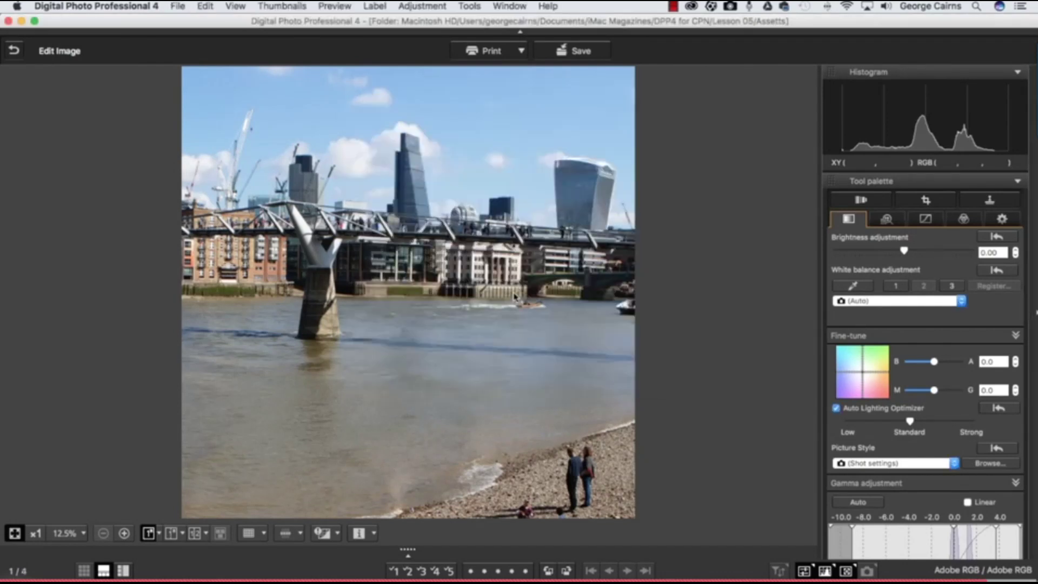
Reset the cropping and angle adjustments to restore the original full frame.
click(926, 200)
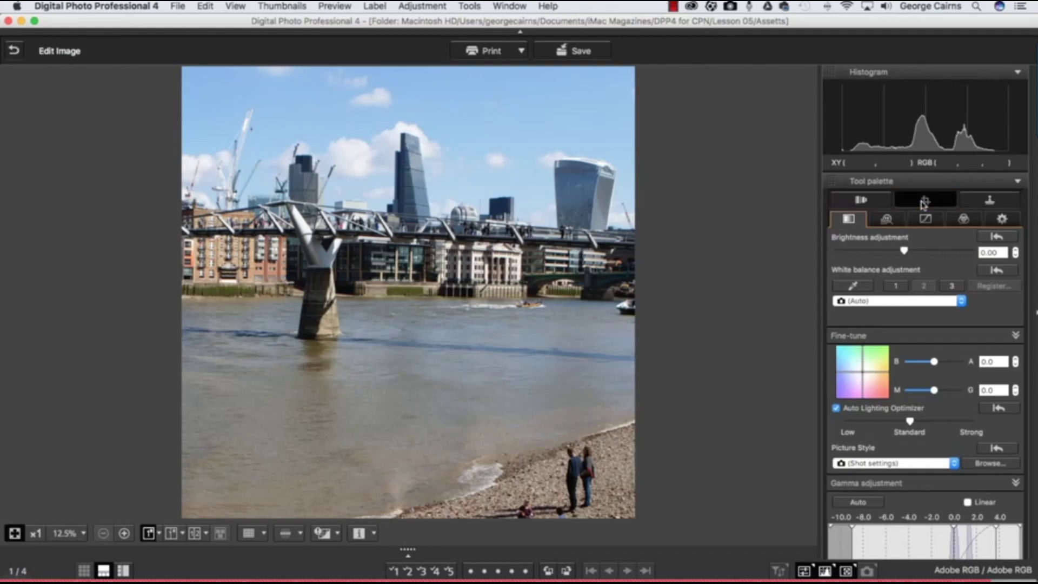
drag(651, 213, 650, 210)
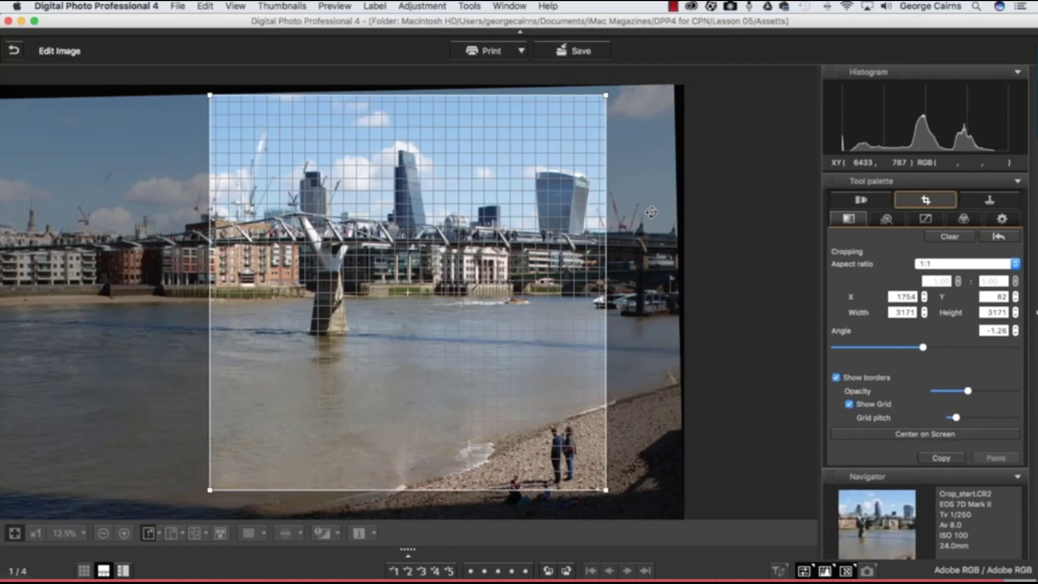
click(1013, 240)
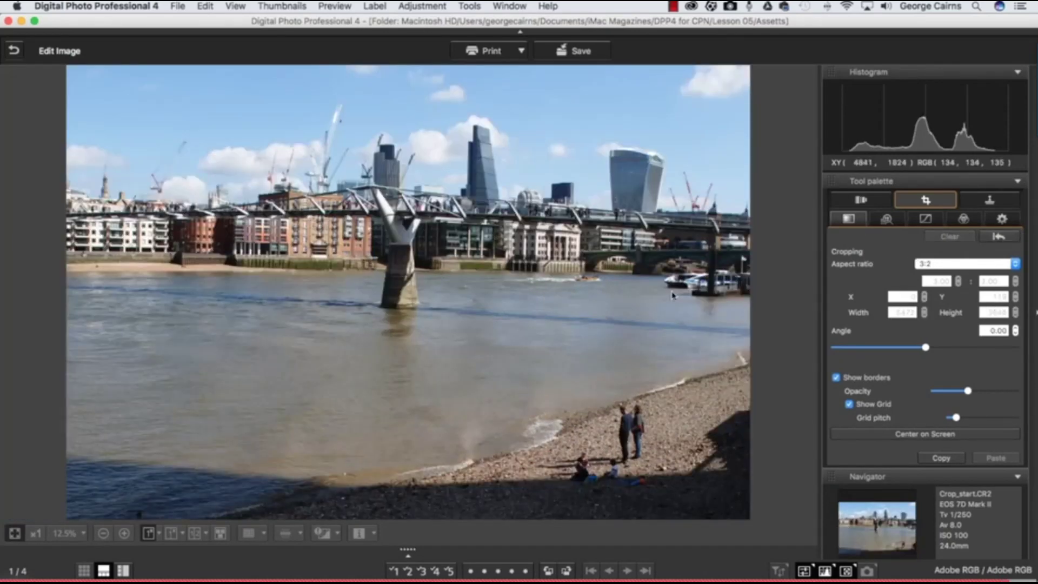